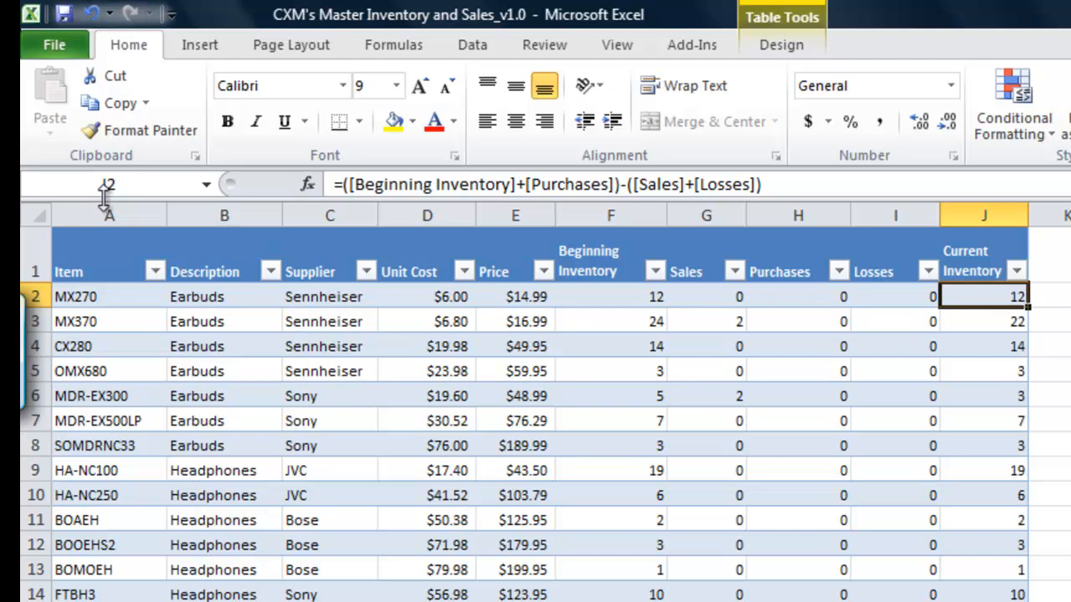
# - Set Sales to Yes for the mx270 entry in row 2 of the January table
pyautogui.hotkey('ctrl', 'pagedown')
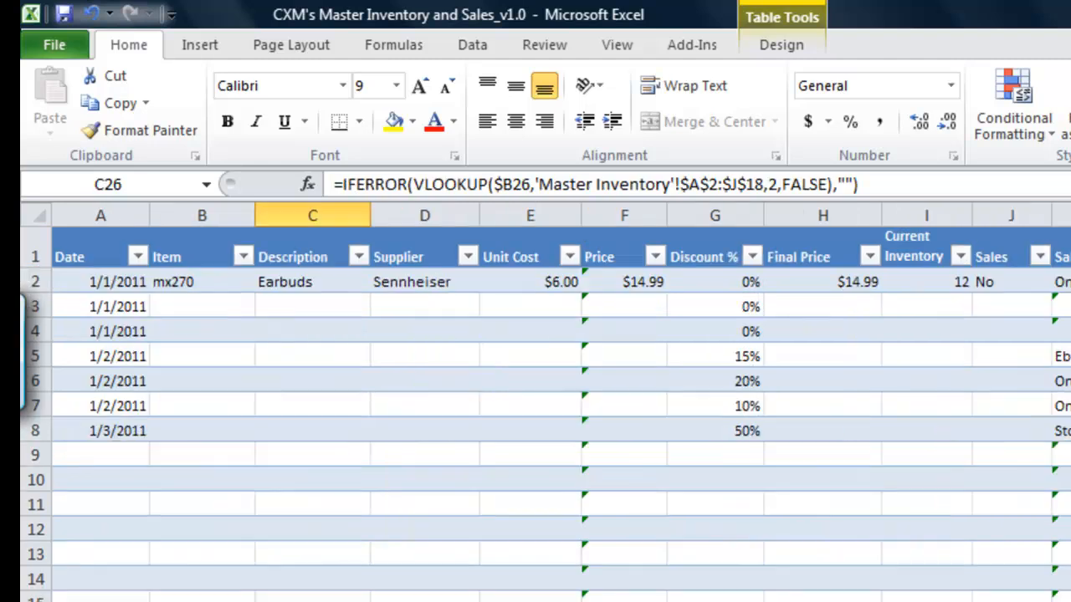
pyautogui.click(1025, 280)
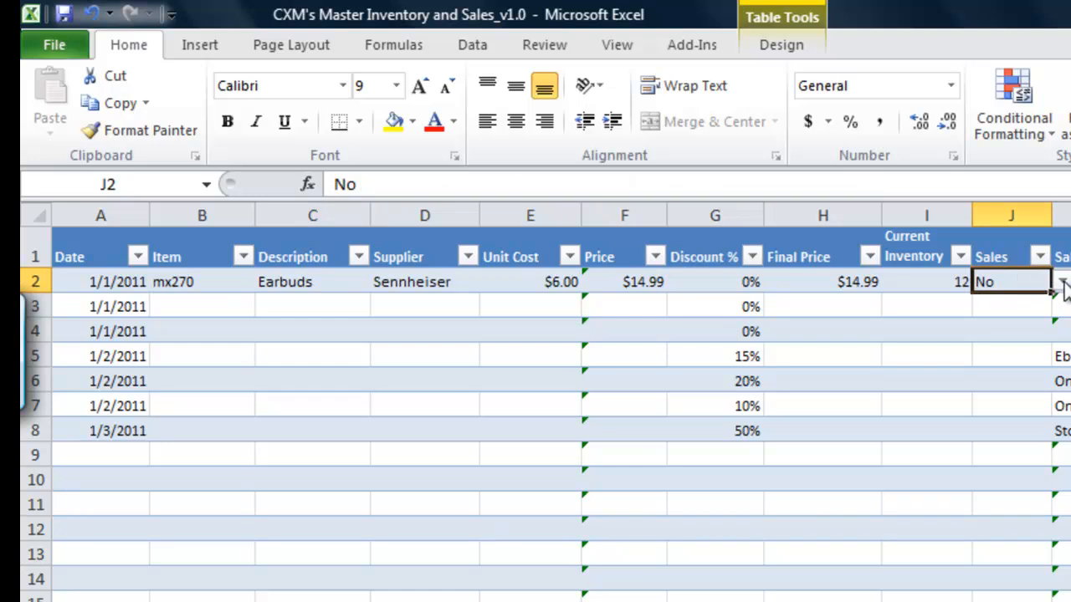
pyautogui.click(1061, 284)
pyautogui.click(1039, 300)
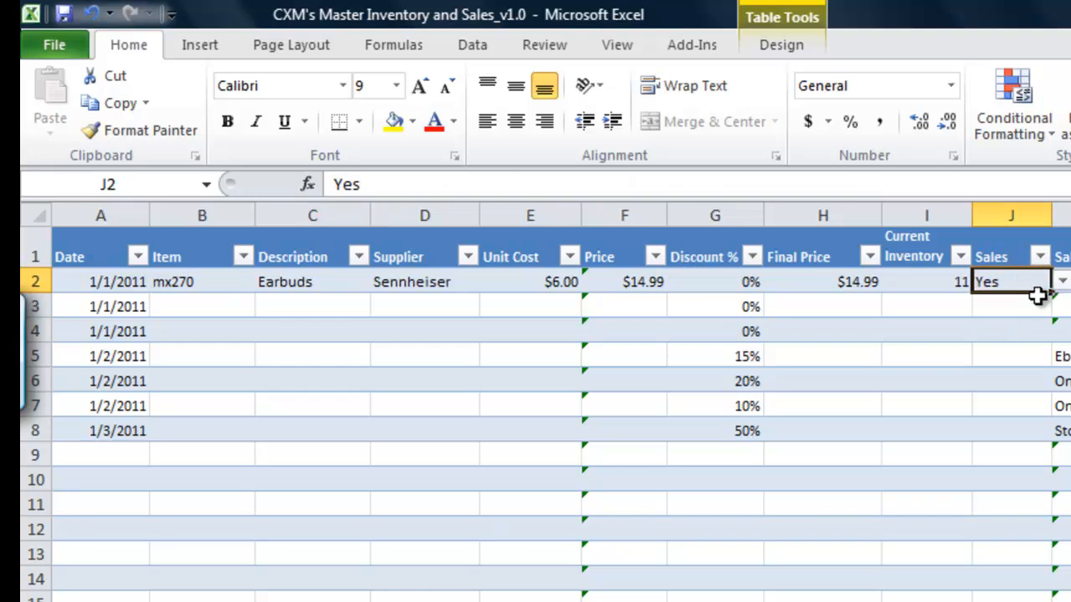
# - Check the mx270 current inventory, the overall monthly sales totals and revenue, and the matching figures on the sales summary and master inventory sheets
pyautogui.click(929, 283)
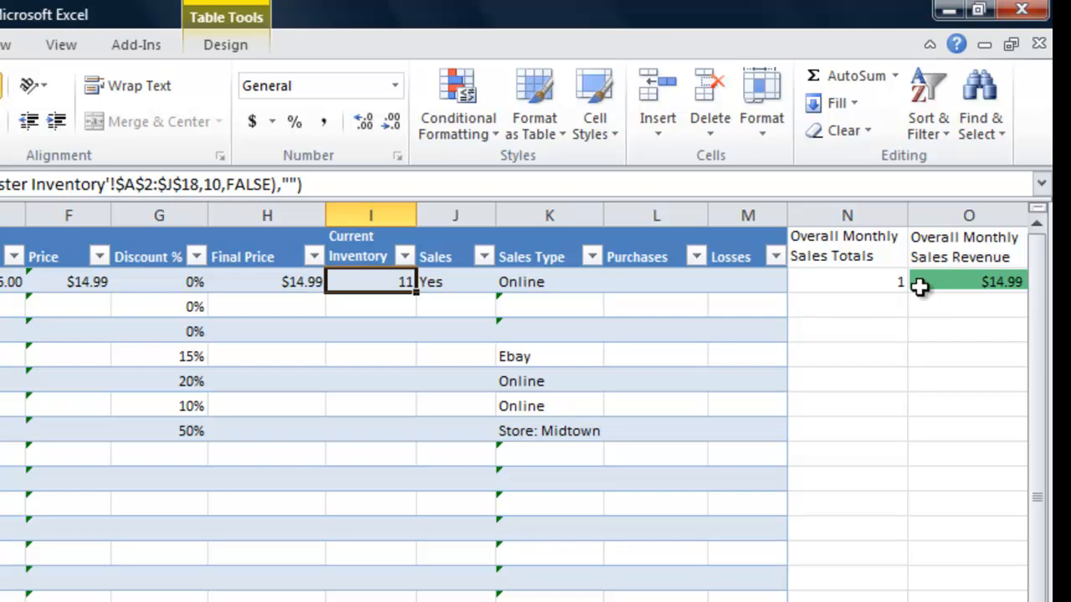
pyautogui.click(828, 279)
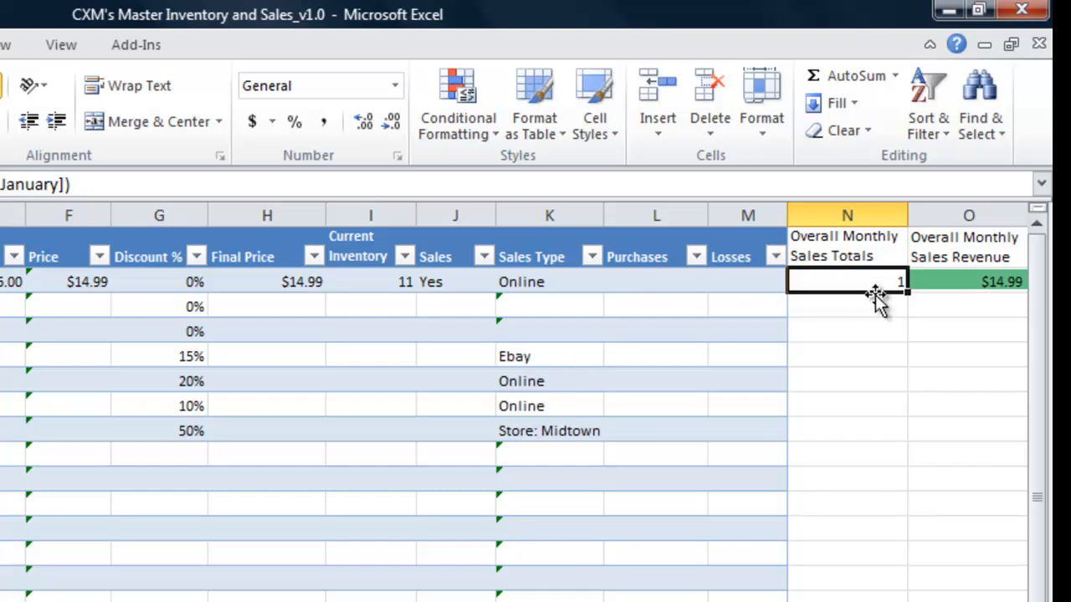
pyautogui.click(937, 282)
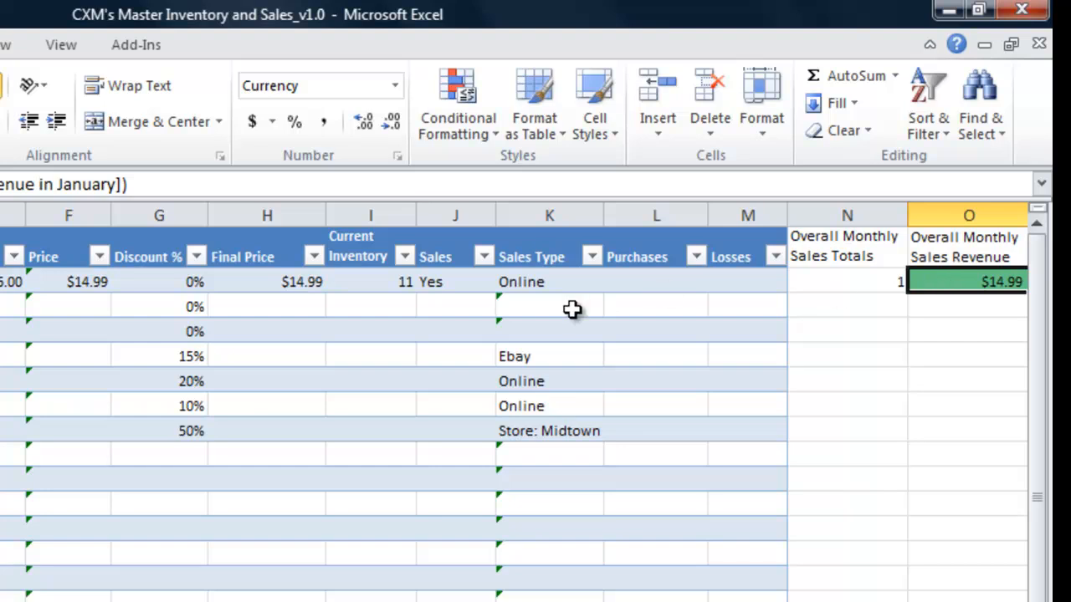
pyautogui.click(381, 282)
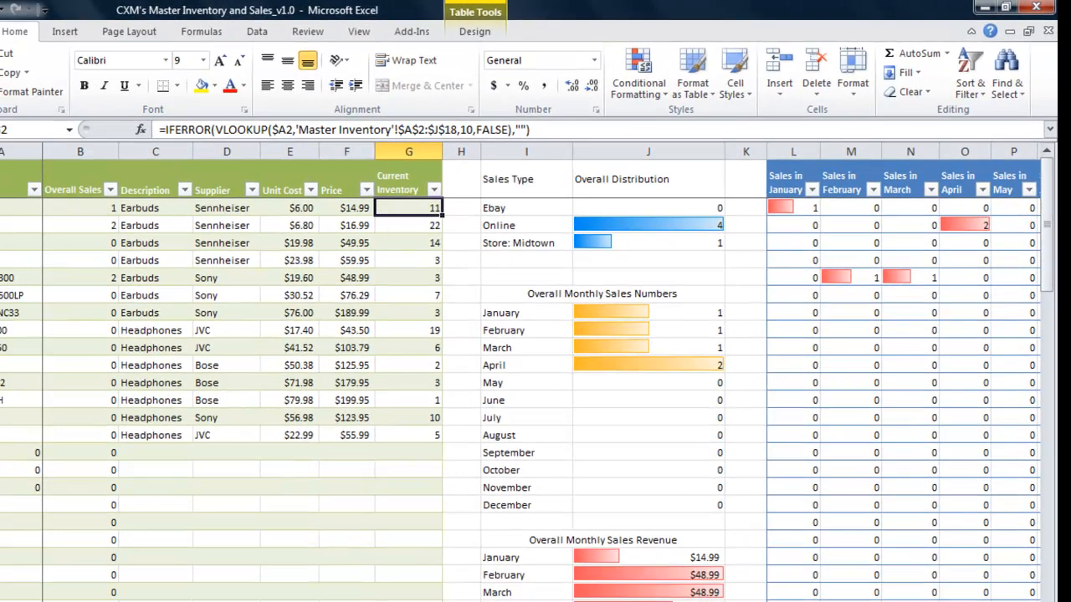
pyautogui.hotkey('ctrl', 'pageup')
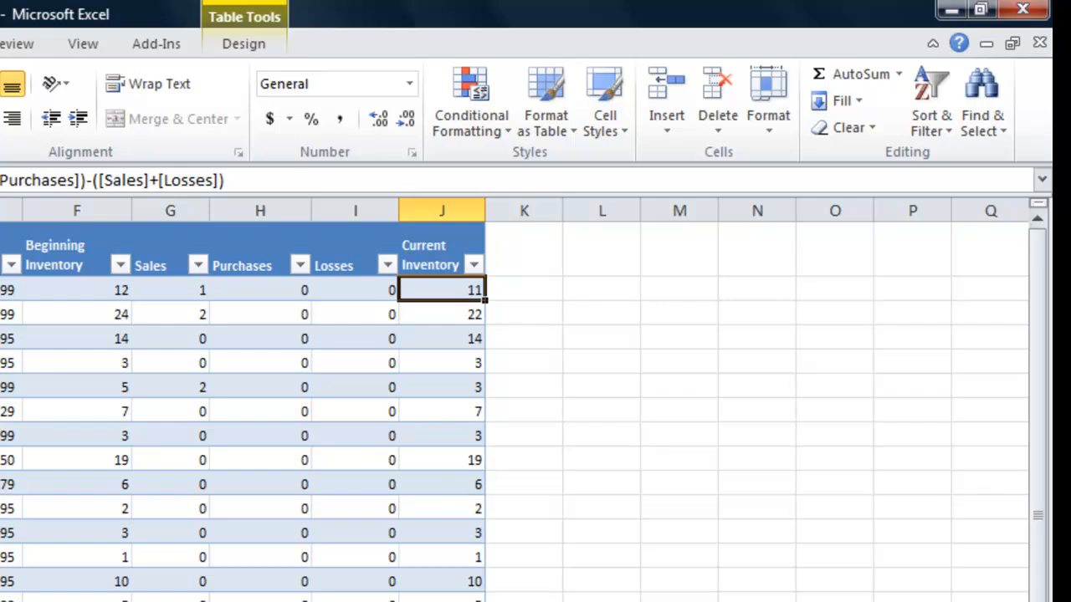
# - Enter mx270 as the item in row 3 of the January table
pyautogui.hotkey('ctrl', 'pagedown')
pyautogui.click(205, 298)
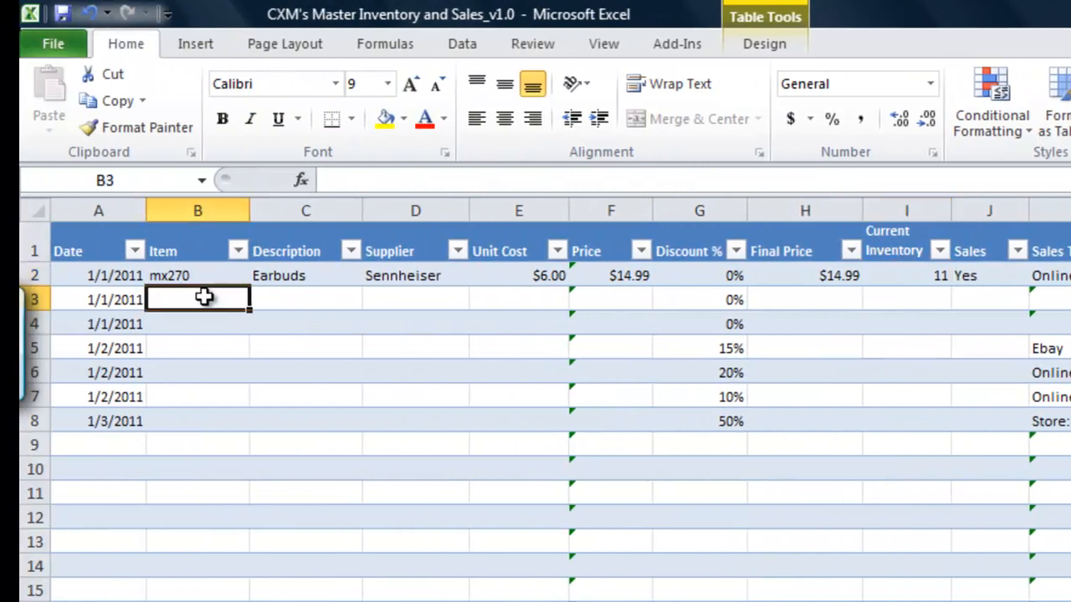
pyautogui.write('mx270')
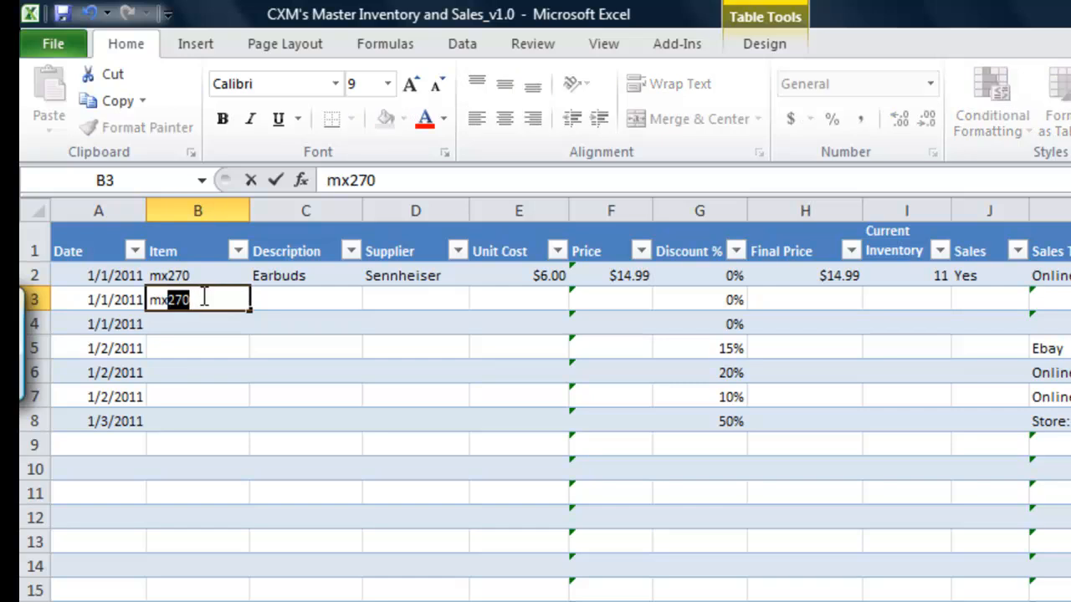
pyautogui.click(306, 307)
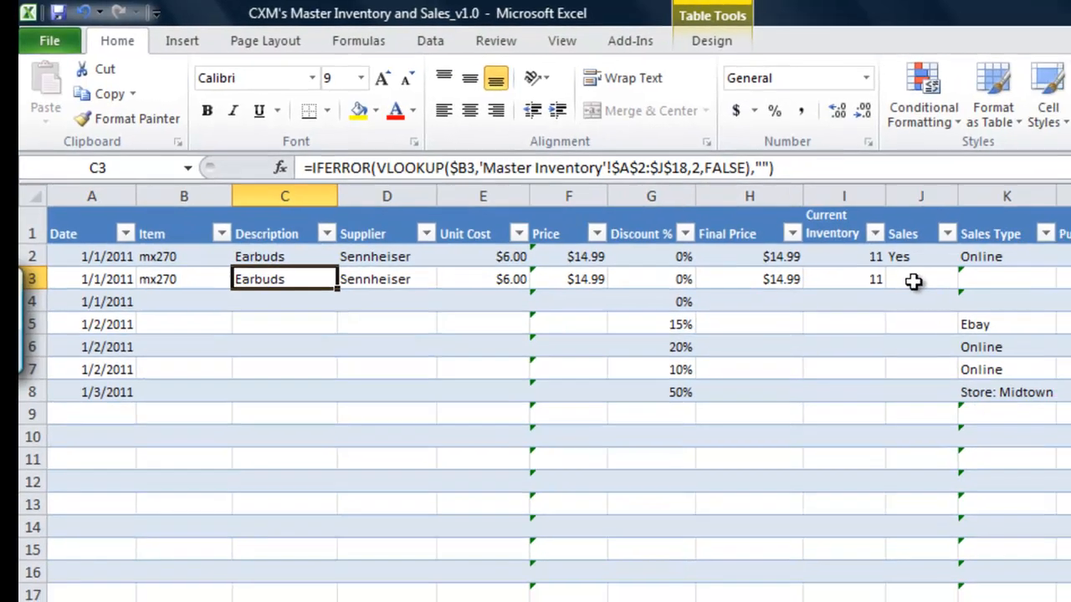
# - Set Sales to No and Purchases to 6 for the mx270 entry in row 3
pyautogui.click(913, 282)
pyautogui.click(967, 280)
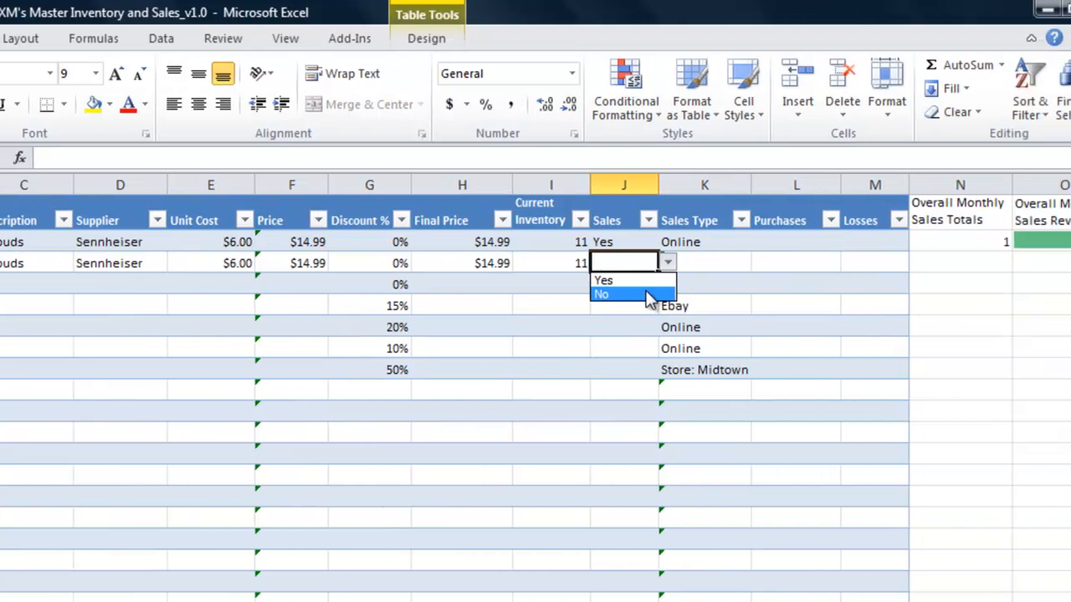
pyautogui.click(648, 295)
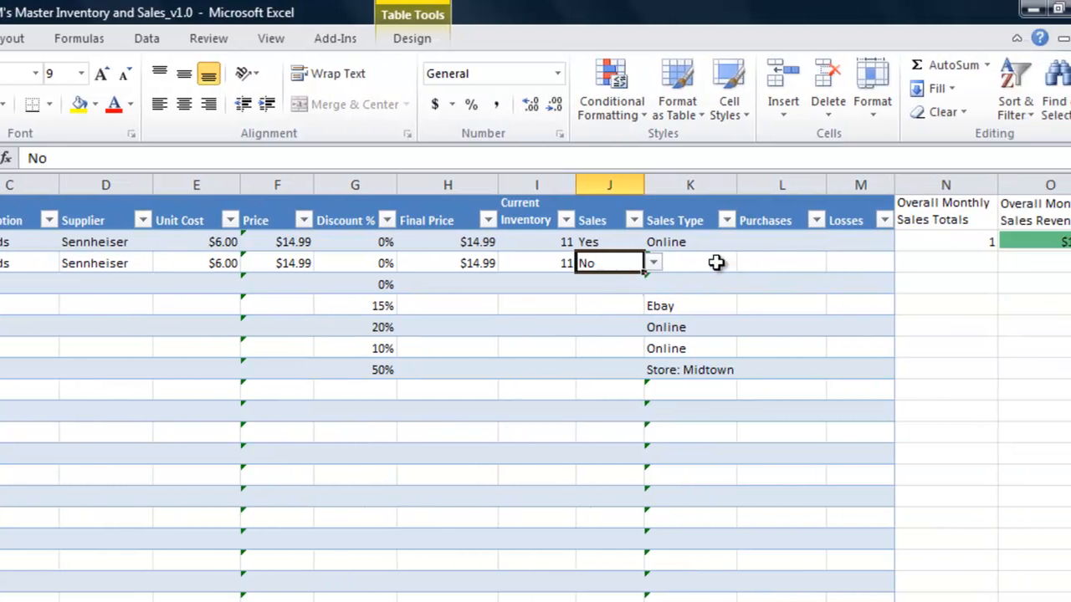
pyautogui.click(802, 264)
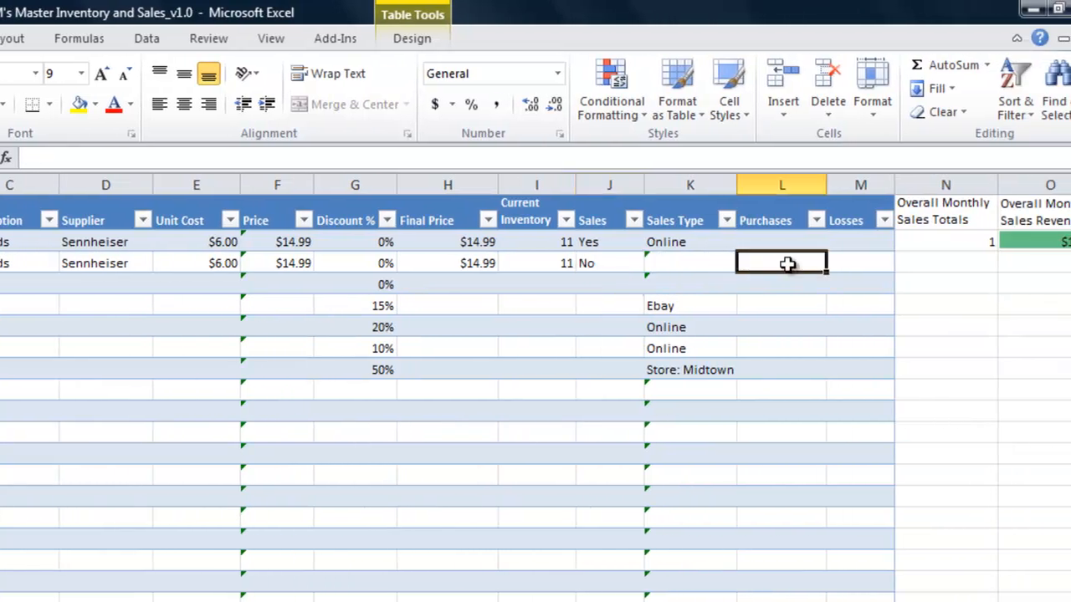
pyautogui.write('6')
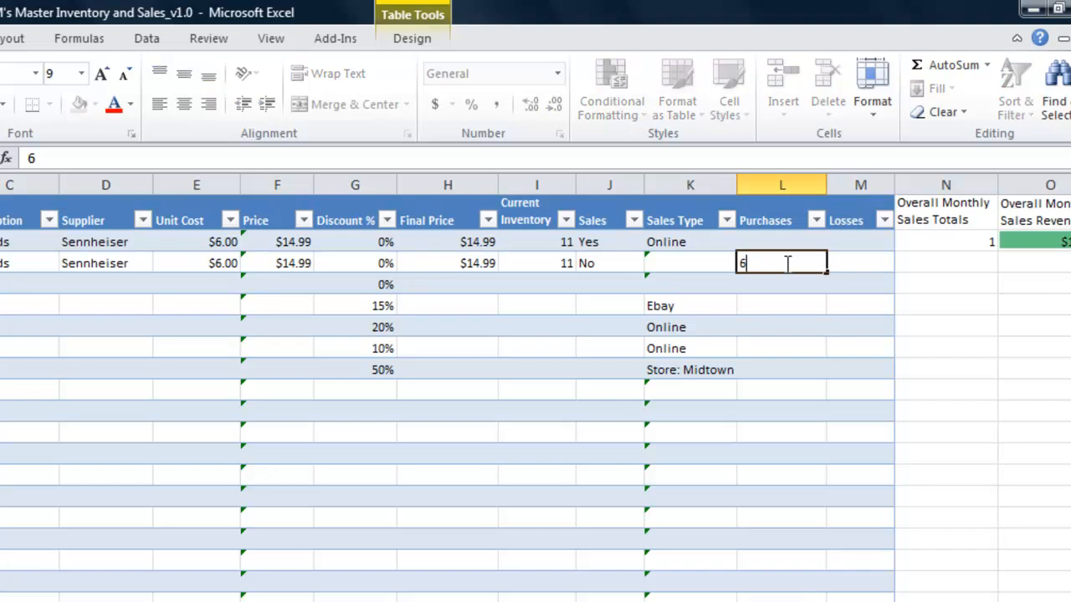
pyautogui.click(860, 257)
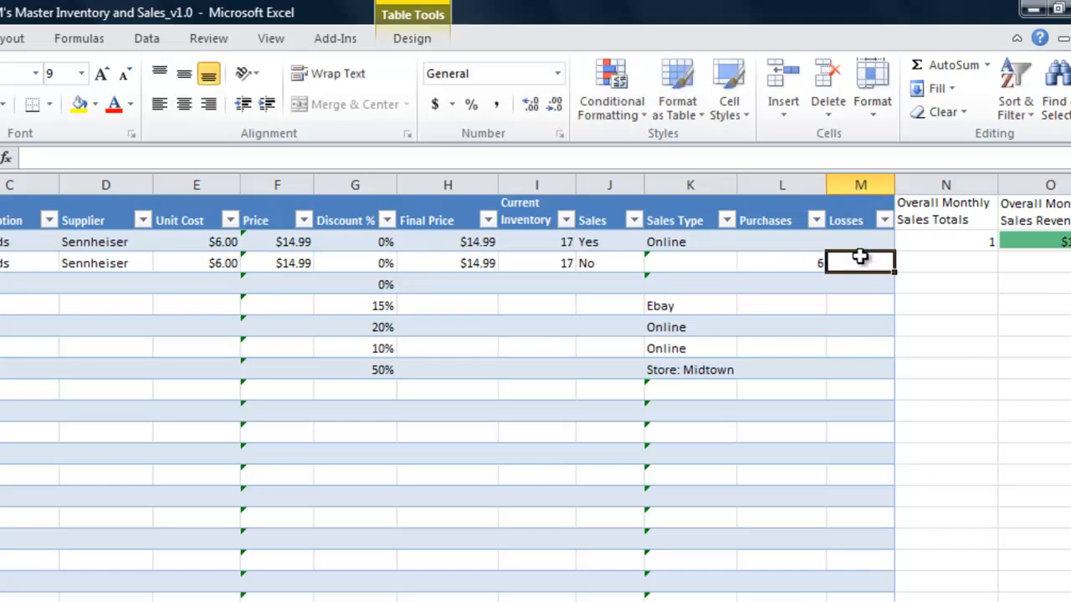
# - Check the row 3 purchase and current inventory, and compare them with the MX270 purchases and current inventory on the master inventory sheet
pyautogui.click(799, 260)
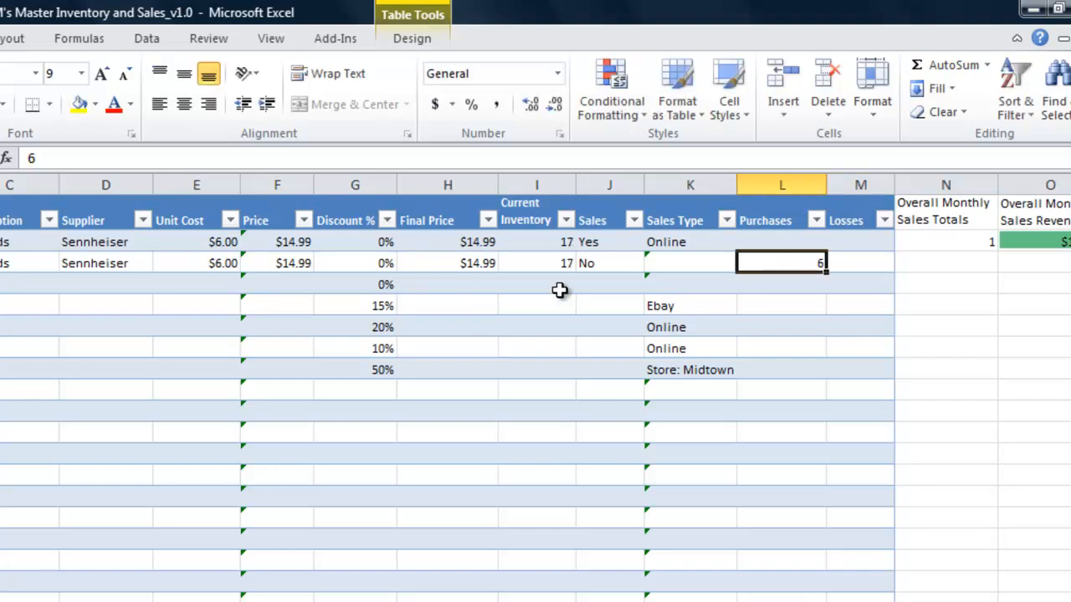
pyautogui.click(548, 262)
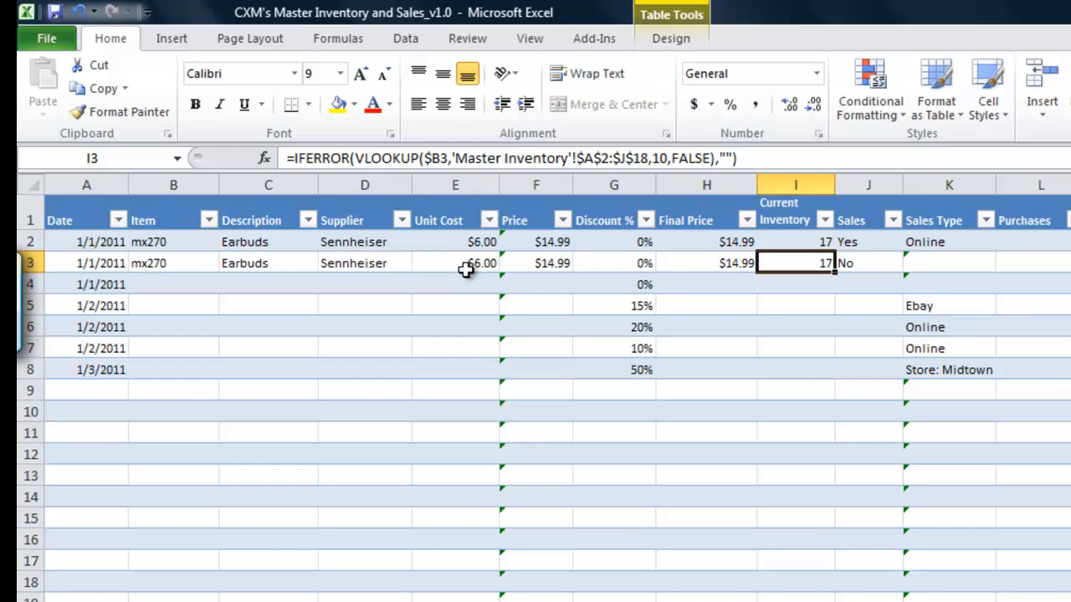
pyautogui.click(150, 284)
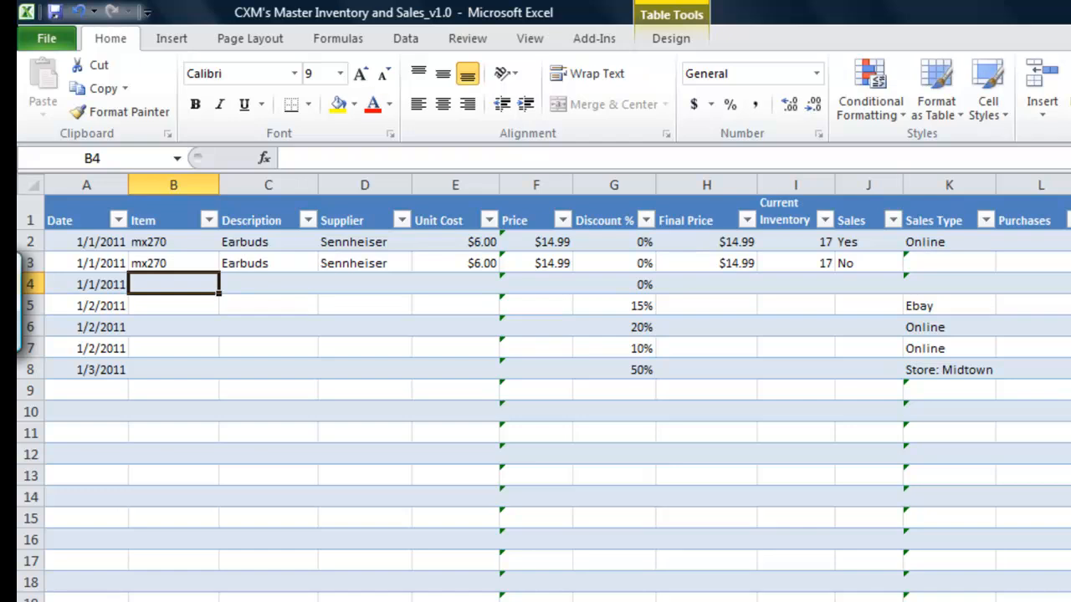
pyautogui.hotkey('ctrl', 'pageup')
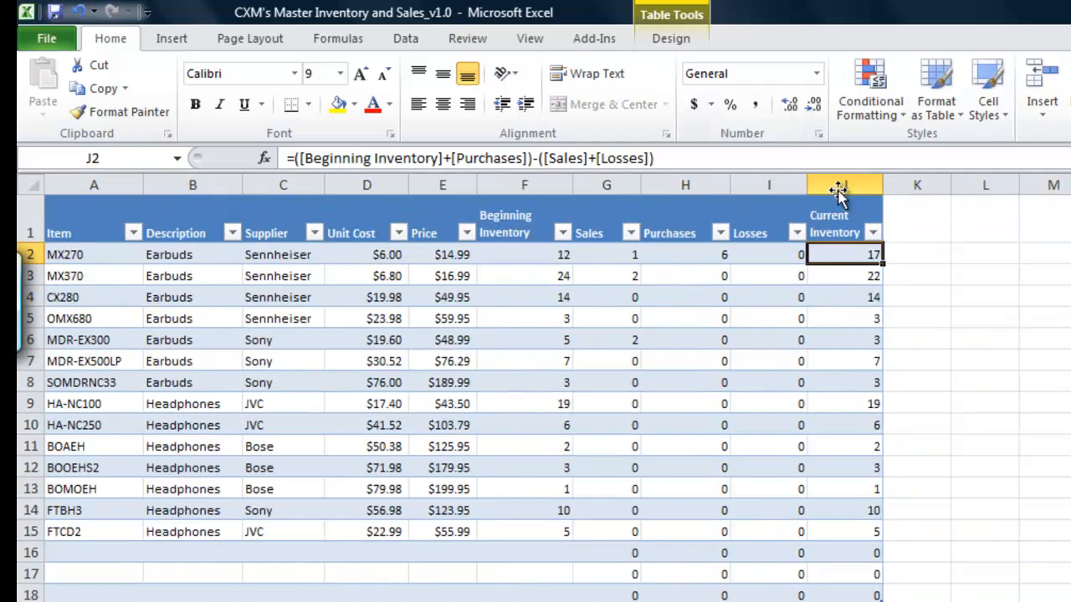
pyautogui.click(697, 255)
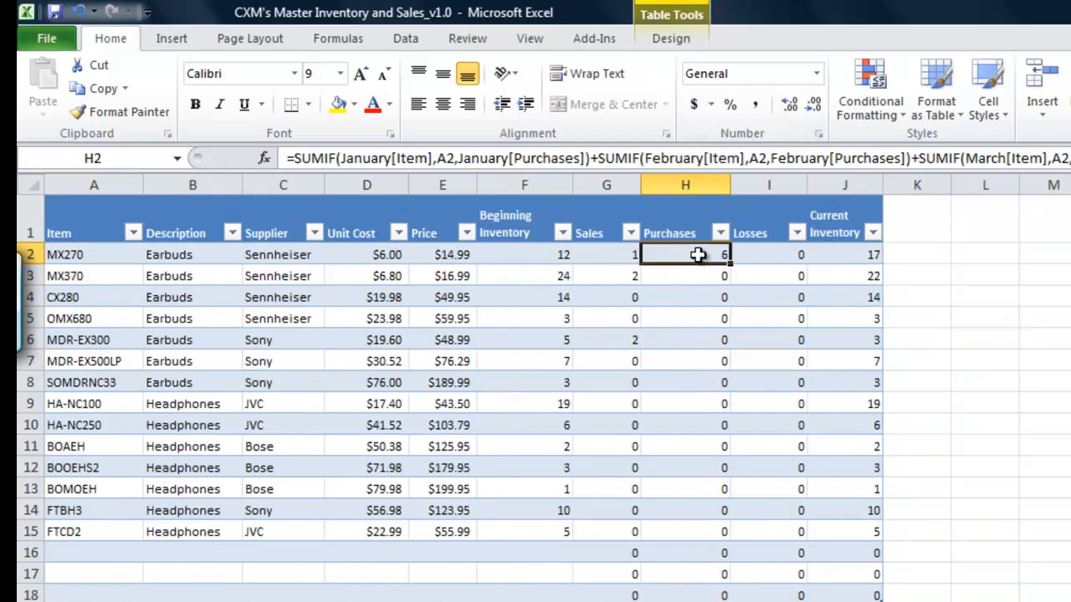
pyautogui.click(845, 253)
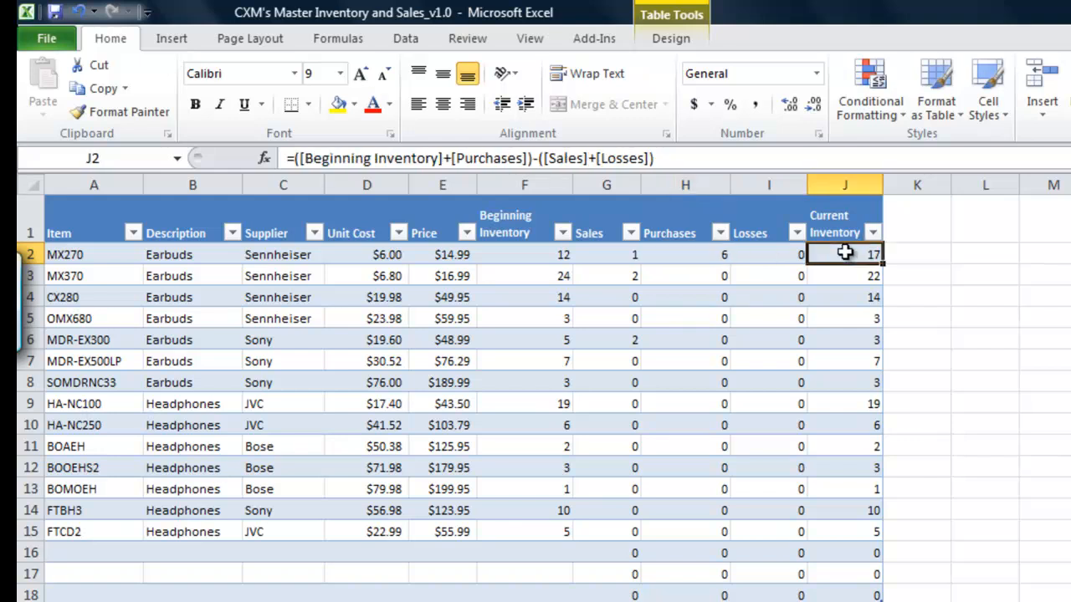
pyautogui.click(681, 249)
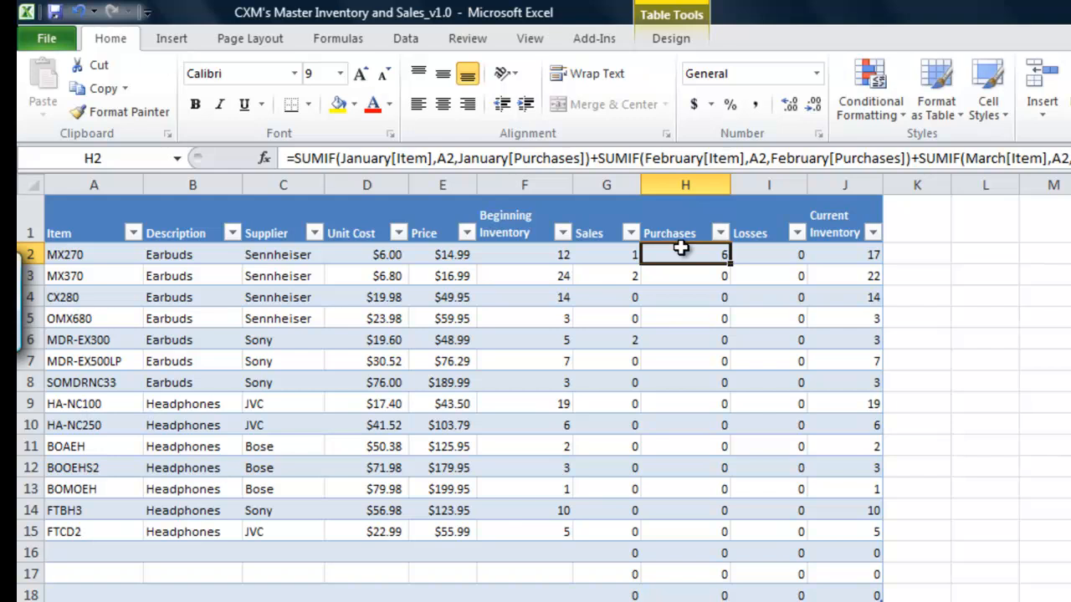
pyautogui.click(834, 258)
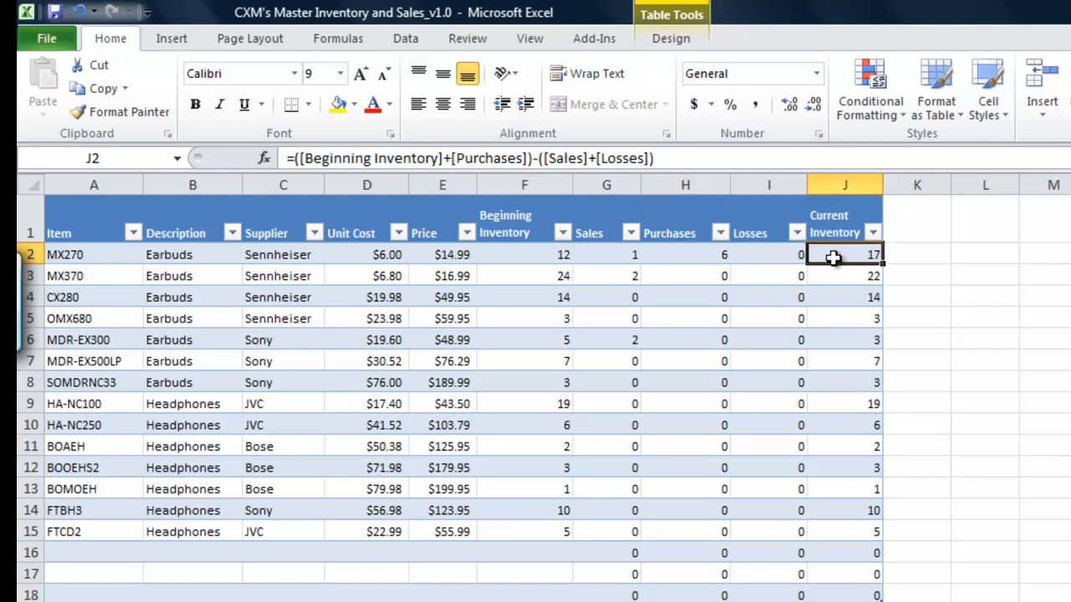
# - Enter mx270 as the item in row 4 of the January table
pyautogui.click(402, 601)
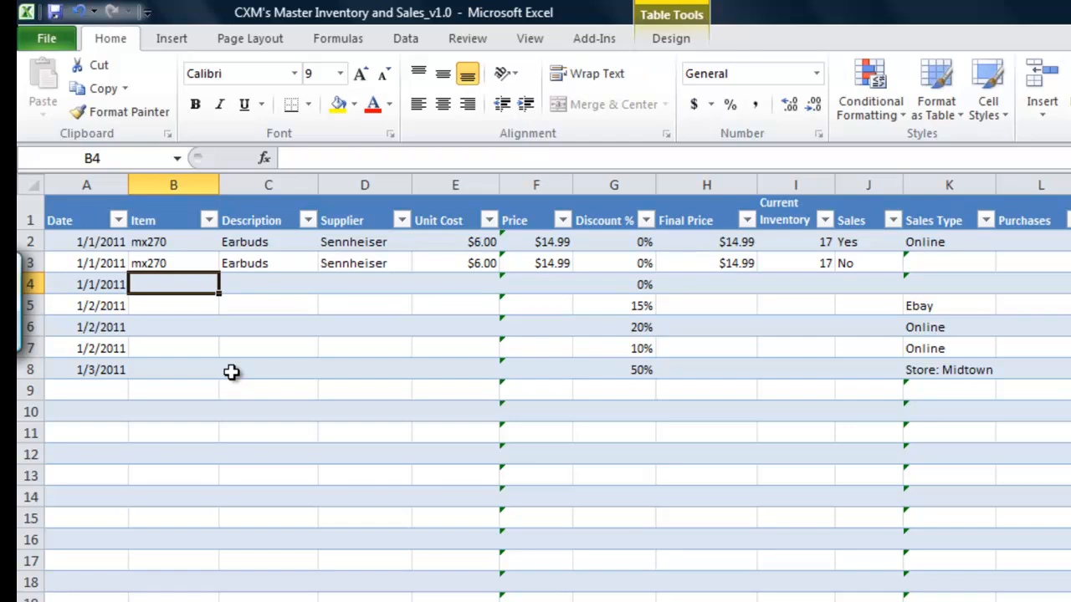
pyautogui.write('mx')
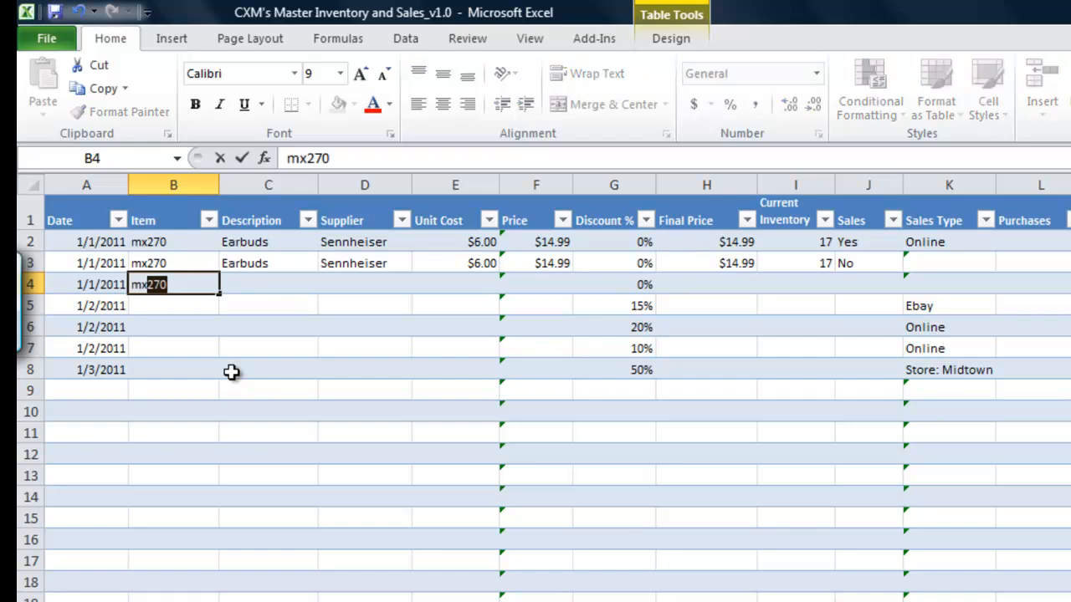
pyautogui.click(260, 288)
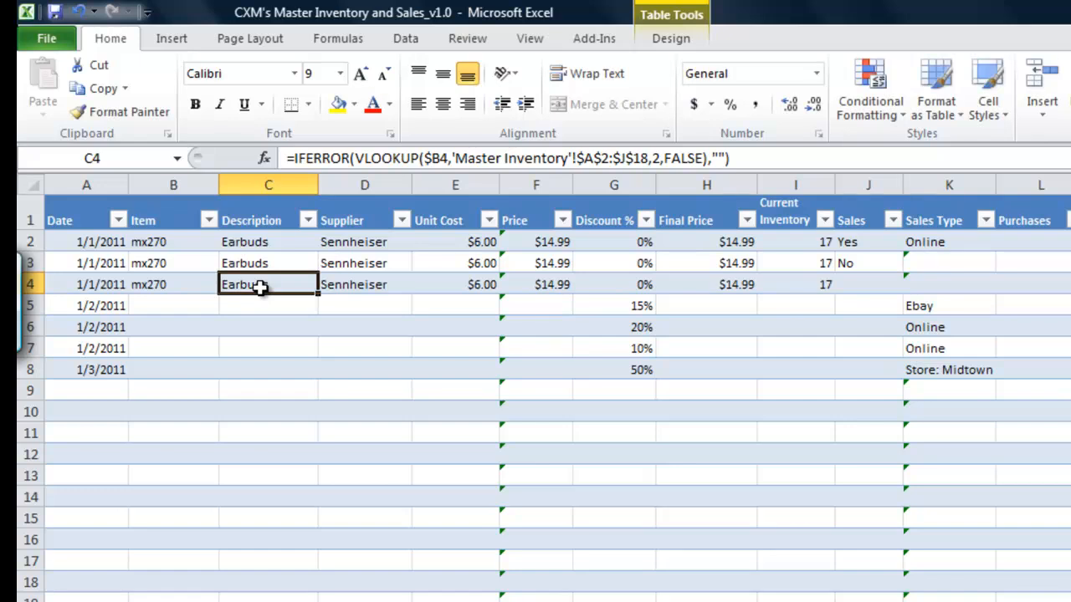
# - Set Sales to No for the mx270 entry in row 4
pyautogui.click(855, 287)
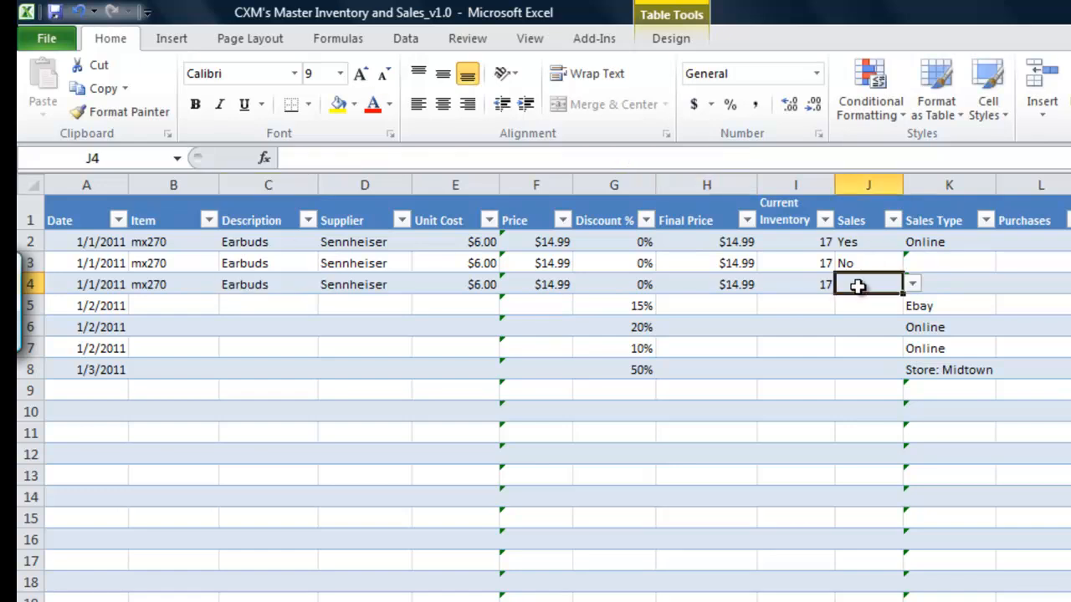
pyautogui.click(916, 286)
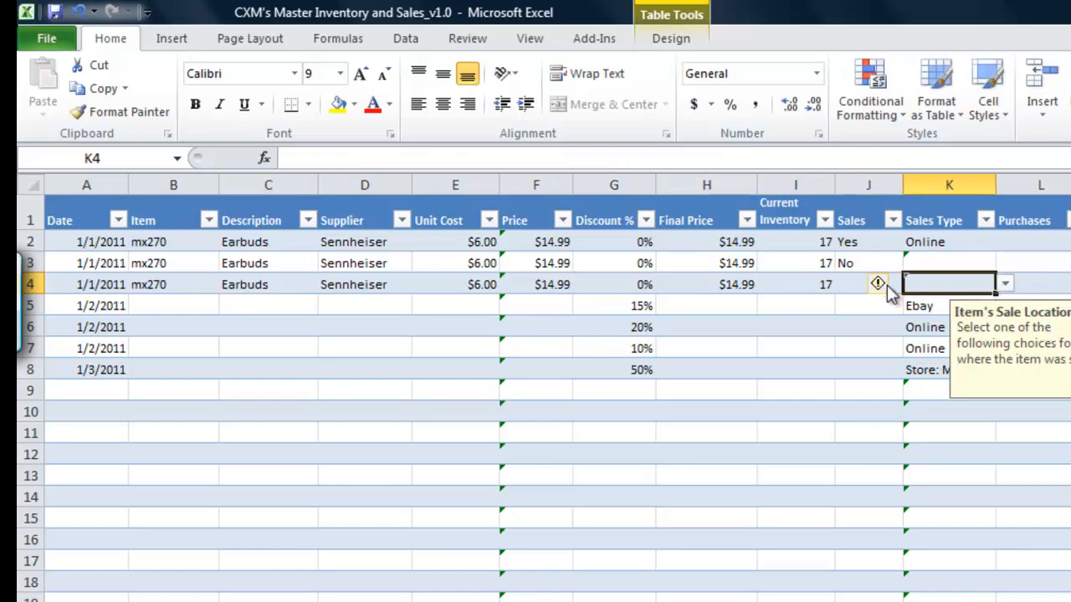
pyautogui.click(891, 288)
pyautogui.click(854, 287)
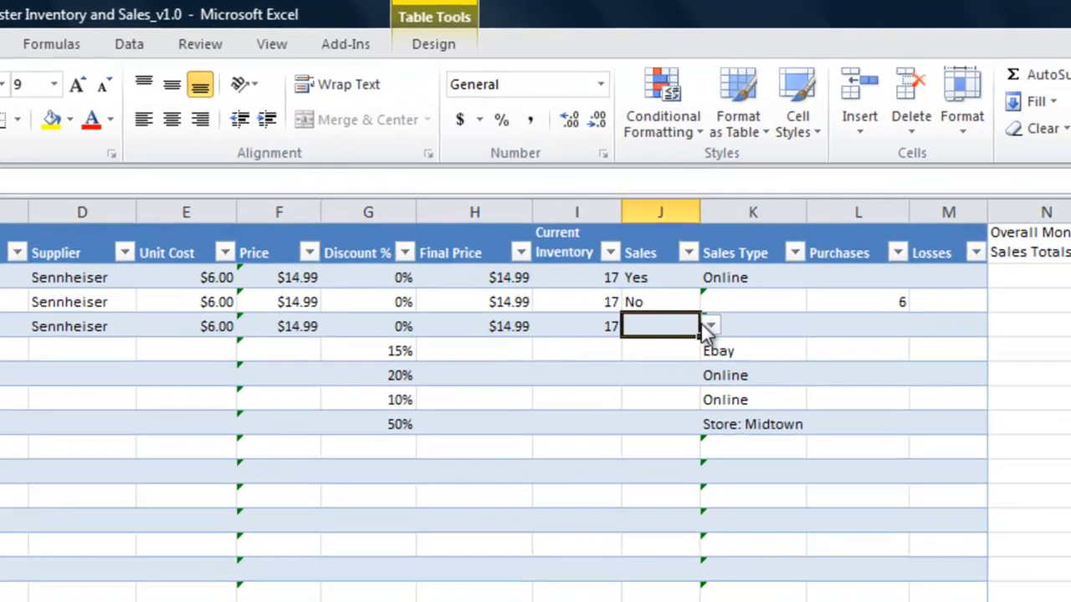
pyautogui.click(912, 285)
pyautogui.click(660, 365)
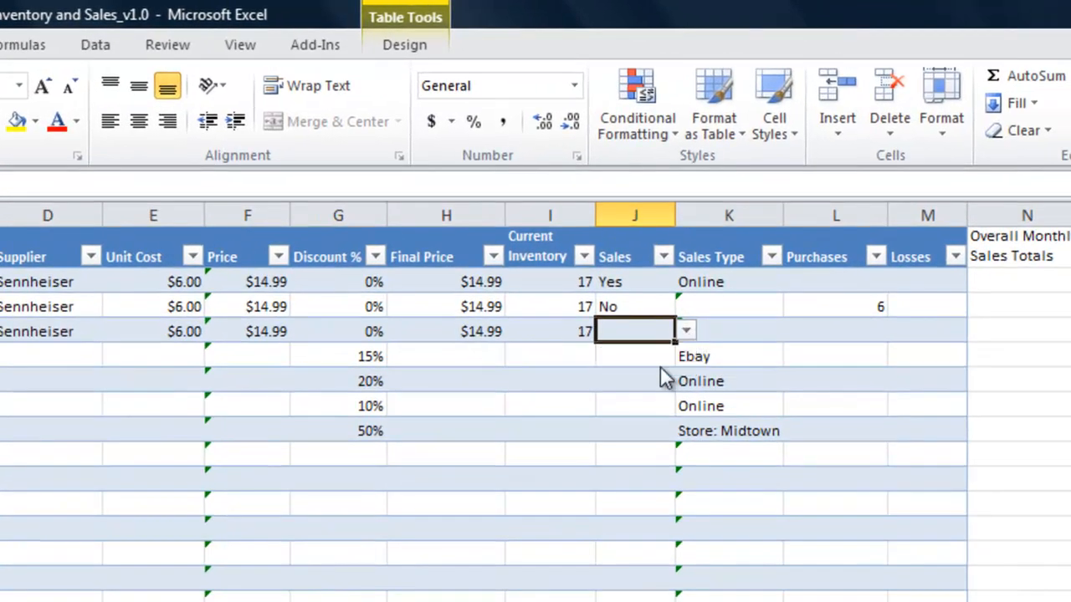
# - Record a purchase of 6 units for the mx270 entry in row 4, leaving its sales type blank
pyautogui.click(736, 328)
pyautogui.click(826, 328)
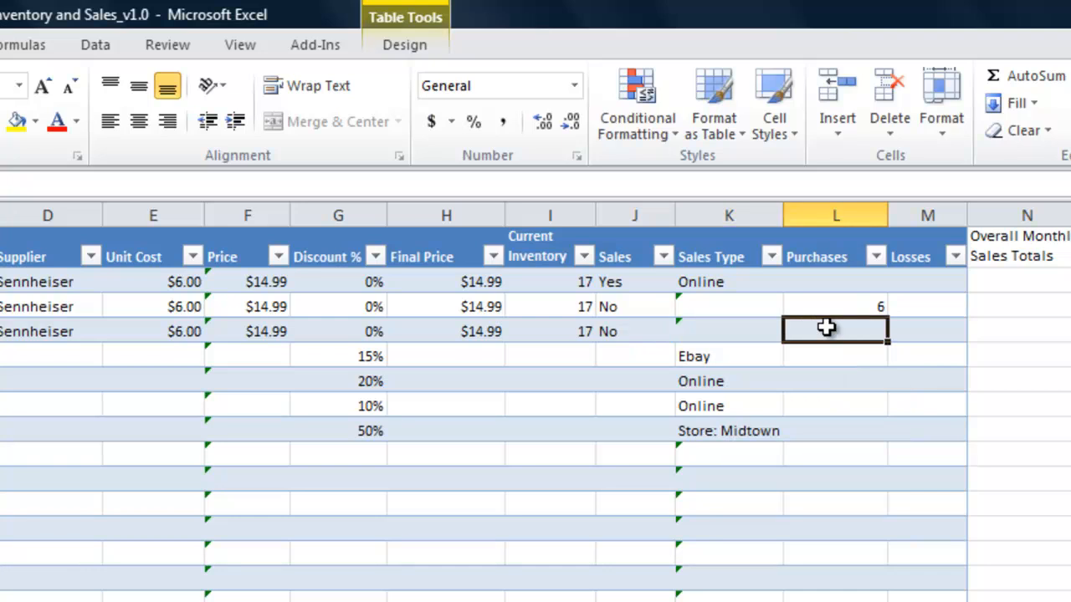
pyautogui.write('6')
pyautogui.click(910, 328)
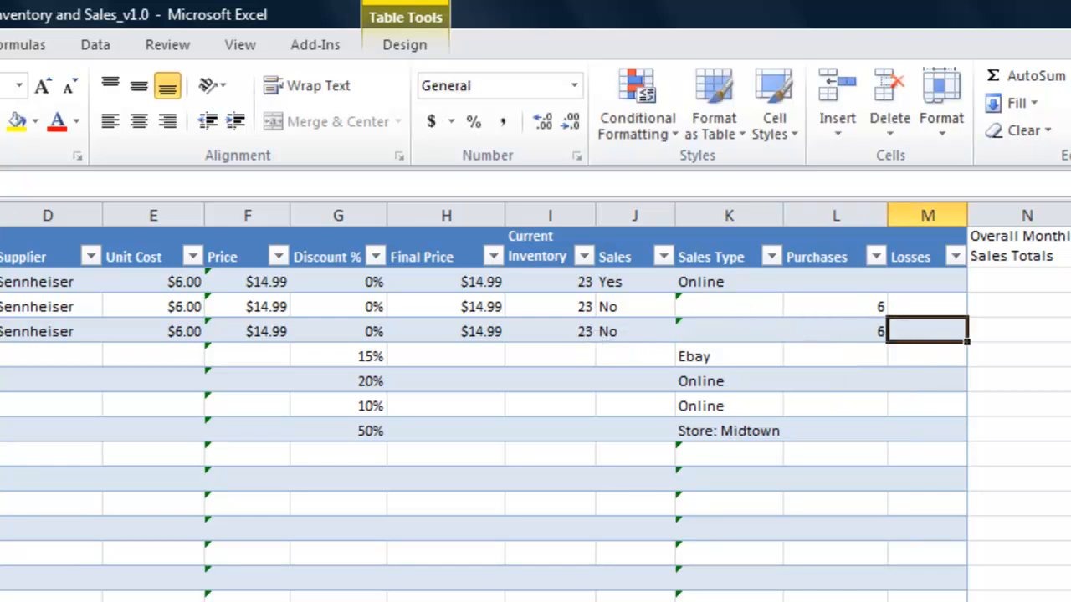
# - Check the MX270 purchases and current inventory on the master inventory sheet and its current inventory on the sales summary sheet
pyautogui.hotkey('ctrl', 'pageup')
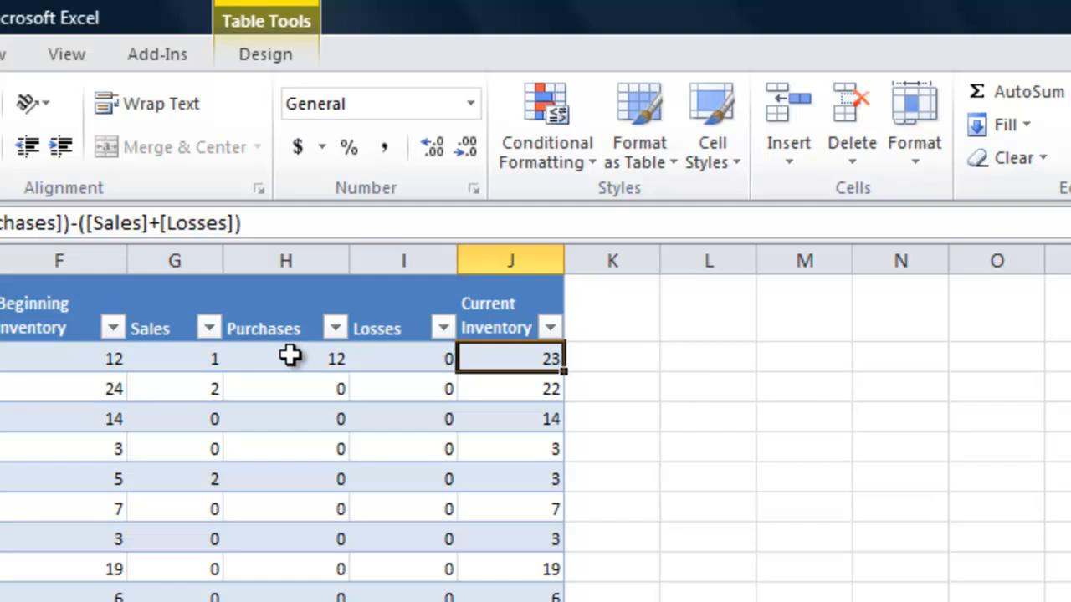
pyautogui.hotkey('ctrl', 'pagedown')
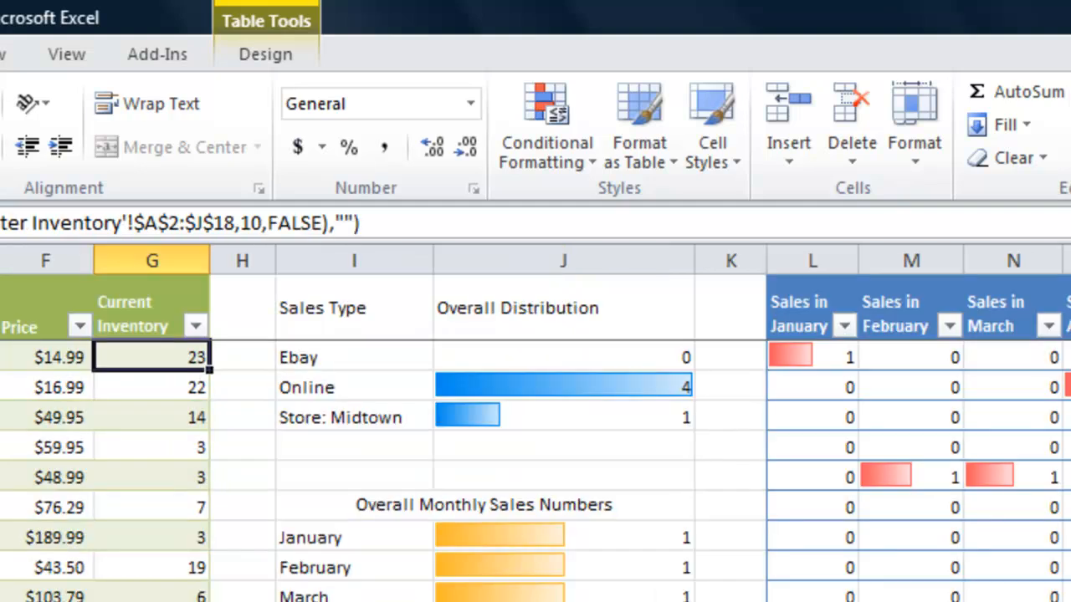
# - Look up the item code FTCD2 in the item list on the master inventory sheet
pyautogui.hotkey('ctrl', 'pageup')
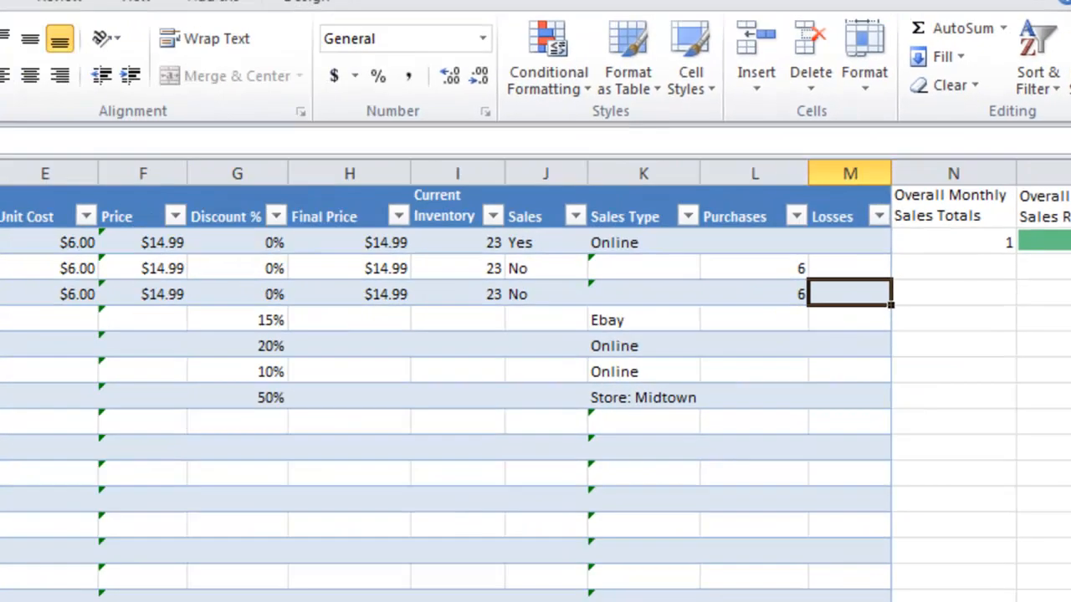
pyautogui.hotkey('ctrl', 'pageup')
pyautogui.click(89, 387)
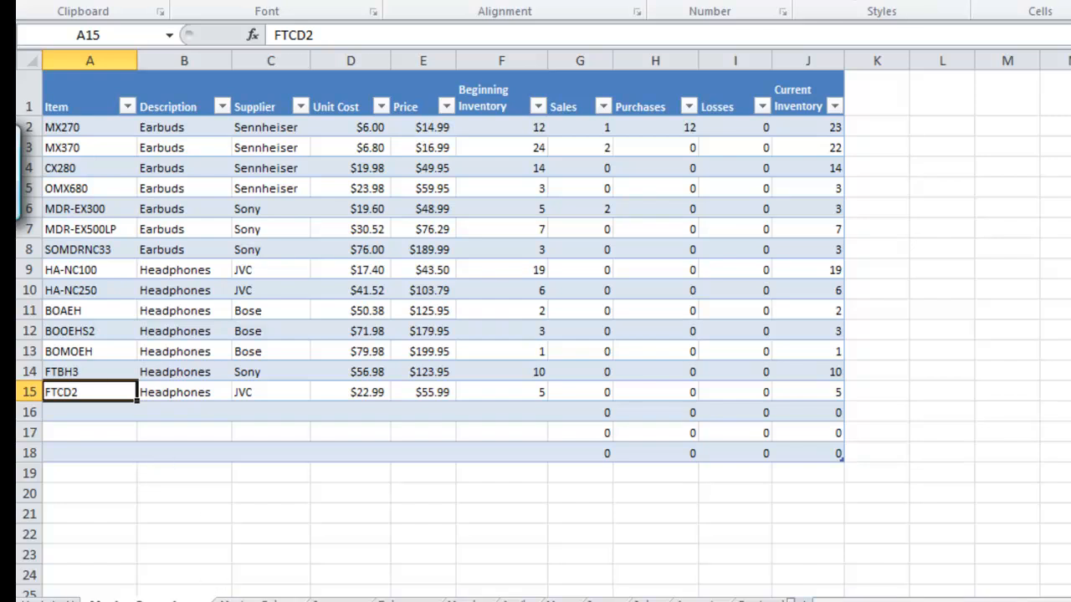
# - Enter ftcd2 as the item in row 5 of the January table
pyautogui.click(350, 595)
pyautogui.click(157, 177)
pyautogui.write('f')
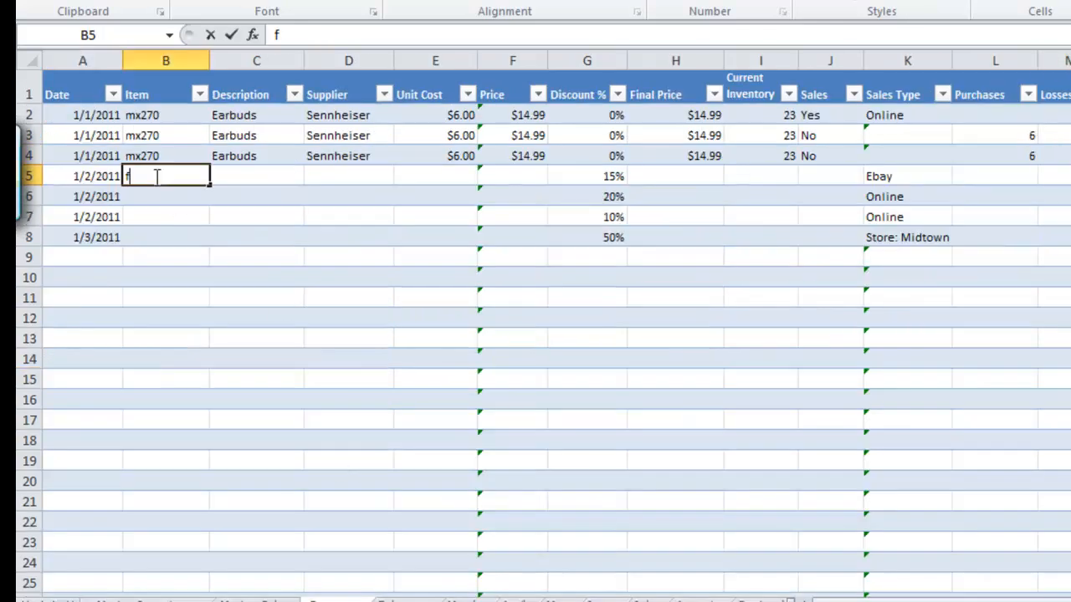
pyautogui.write('dc')
pyautogui.press('BackSpace')
pyautogui.press('BackSpace')
pyautogui.write('tcd2')
pyautogui.click(230, 173)
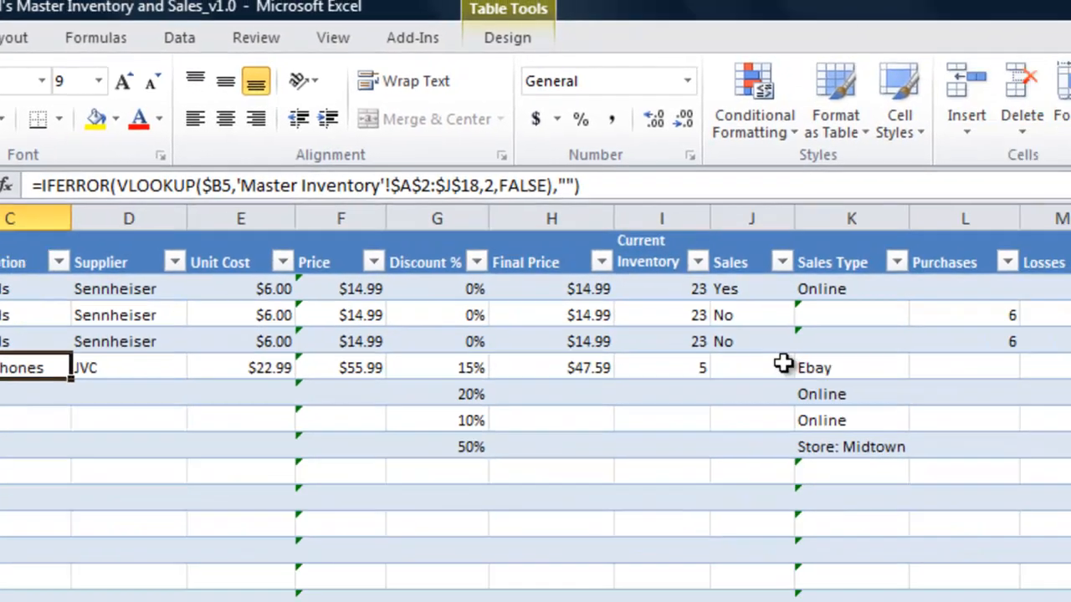
# - Set Sales to No for the ftcd2 entry in row 5
pyautogui.click(887, 378)
pyautogui.click(927, 381)
pyautogui.click(508, 365)
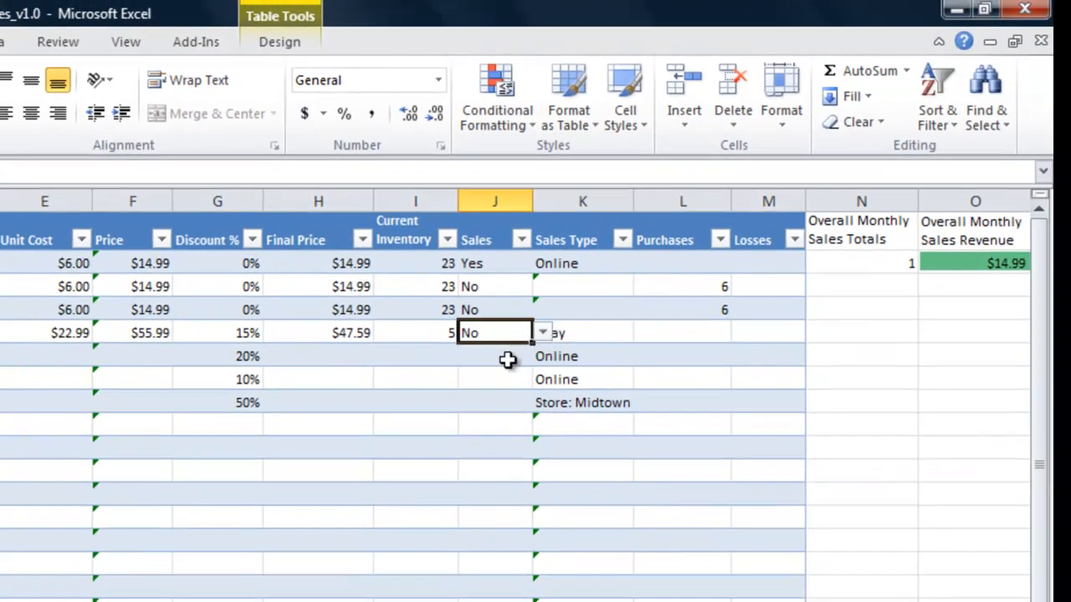
# - Set Sales to Yes and the sales type to Ebay for the ftcd2 entry in row 5
pyautogui.click(541, 333)
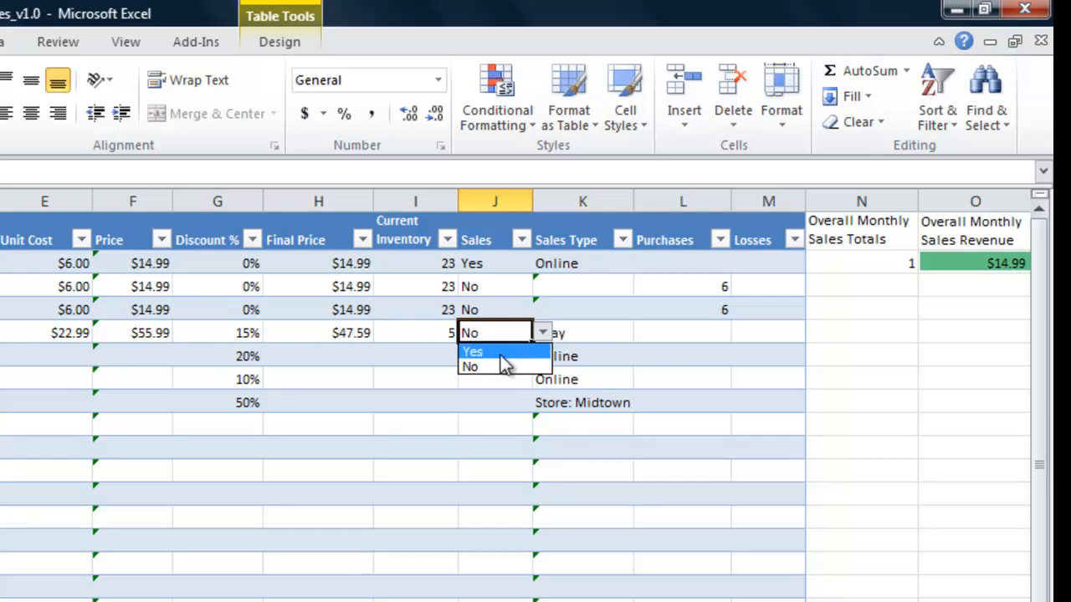
pyautogui.click(500, 353)
pyautogui.click(584, 342)
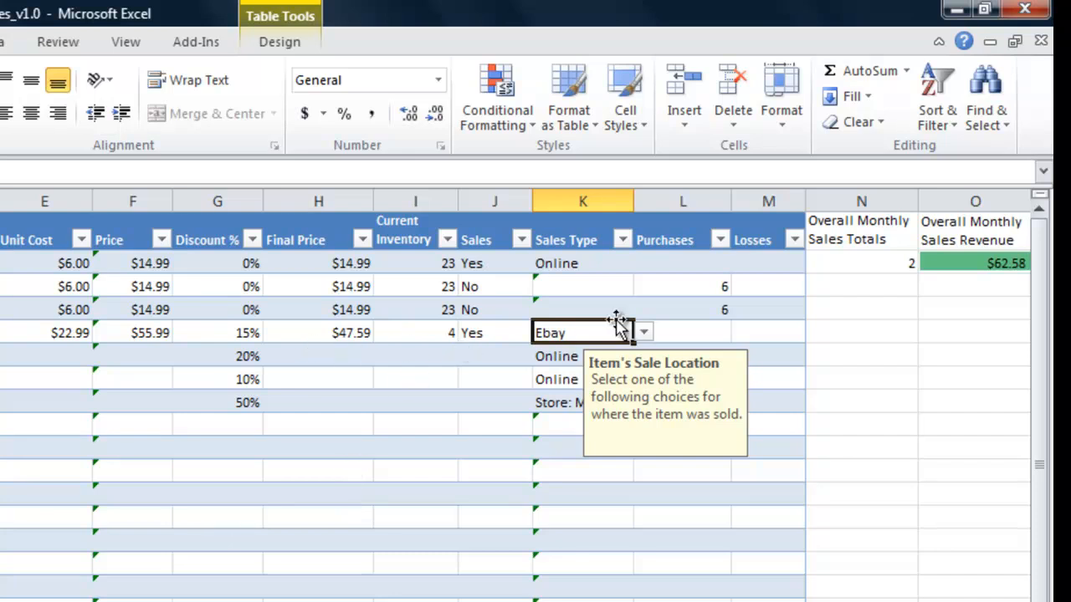
pyautogui.click(642, 333)
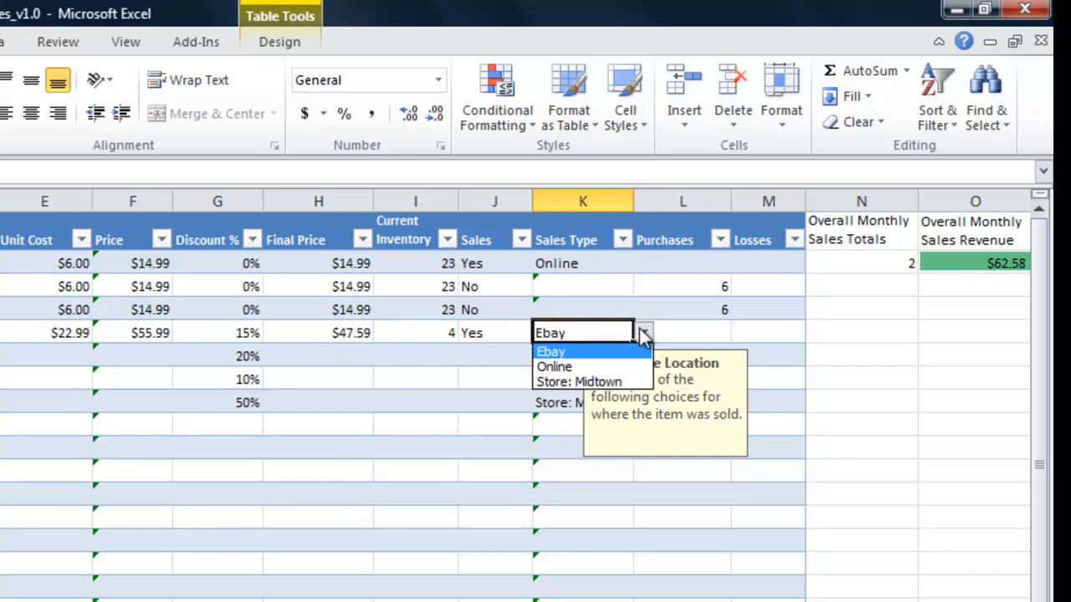
pyautogui.click(597, 355)
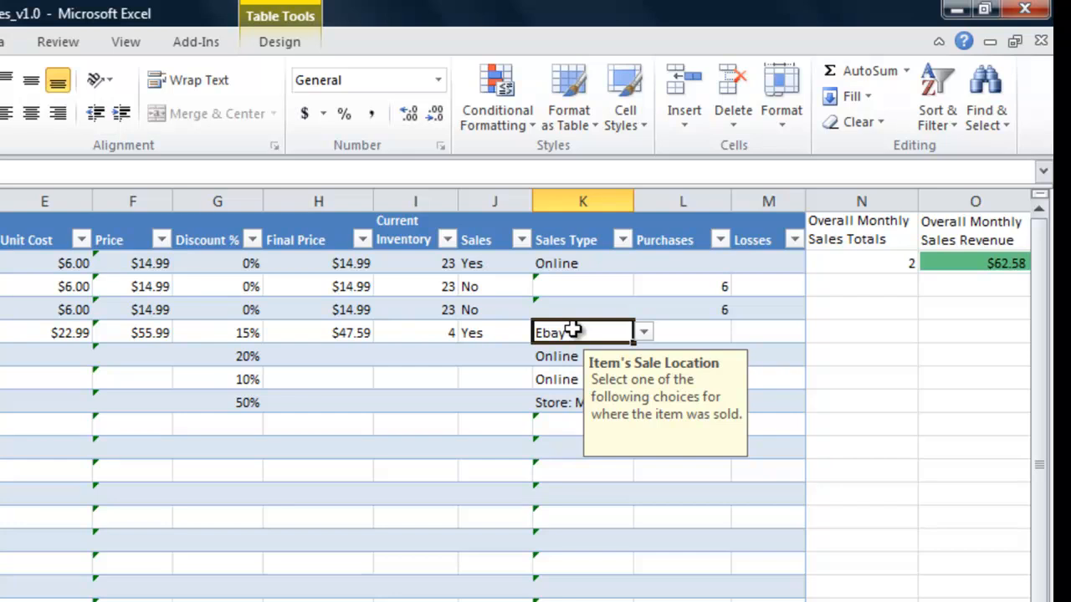
# - Review the final price, current inventory, sales and sales type of the ftcd2 entry, plus the item and sales fields in row 2
pyautogui.click(482, 332)
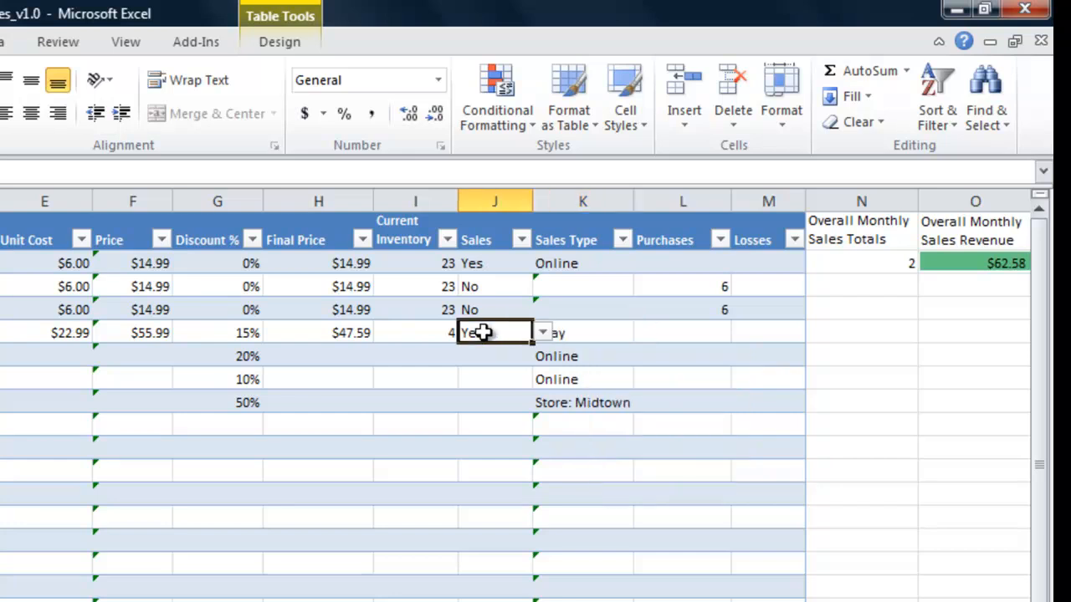
pyautogui.click(592, 332)
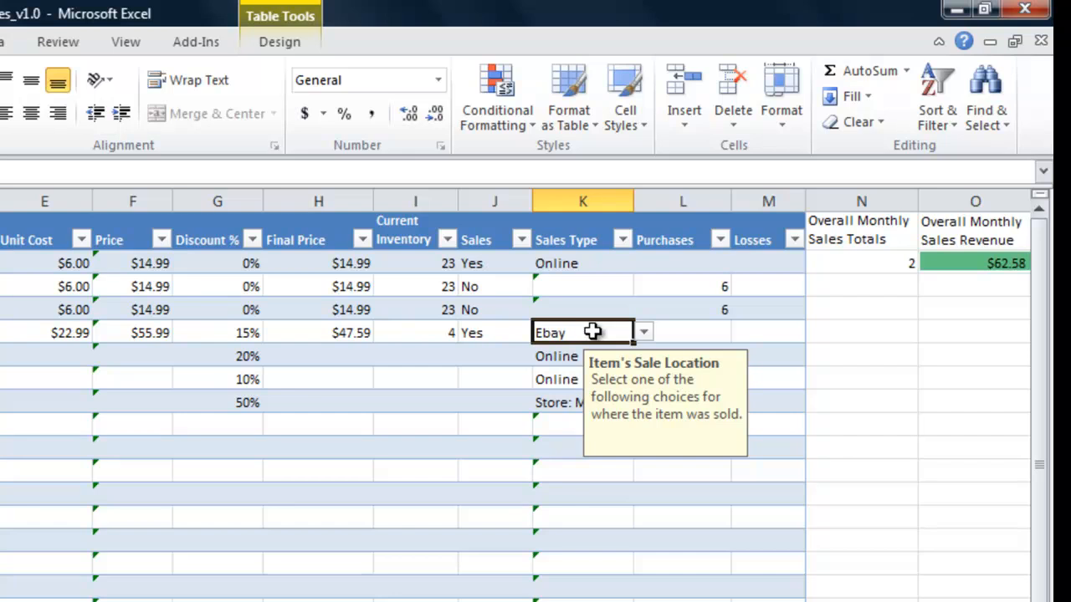
pyautogui.click(467, 339)
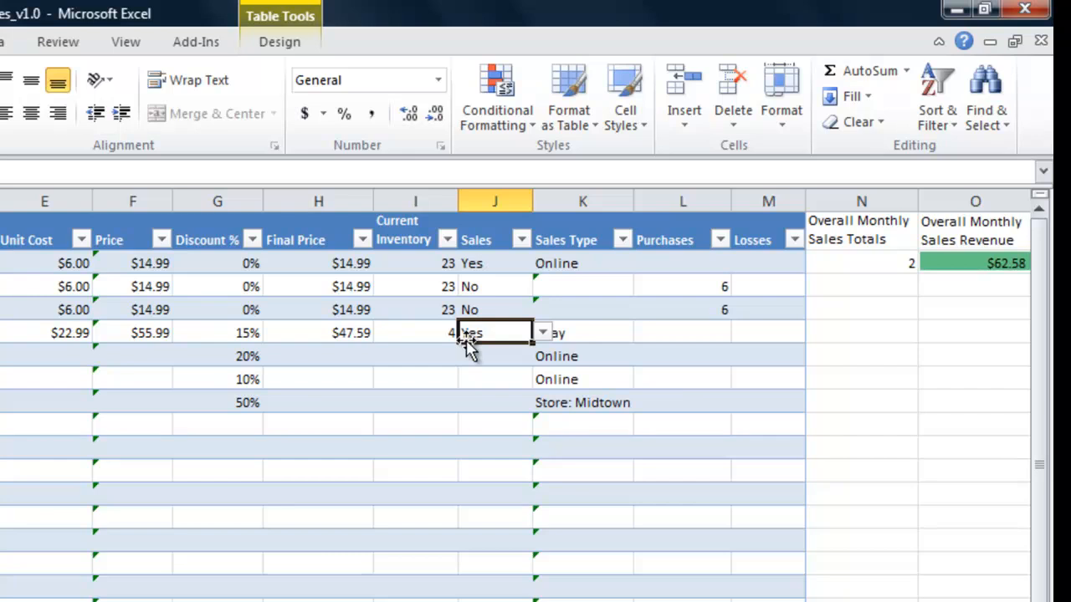
pyautogui.click(323, 346)
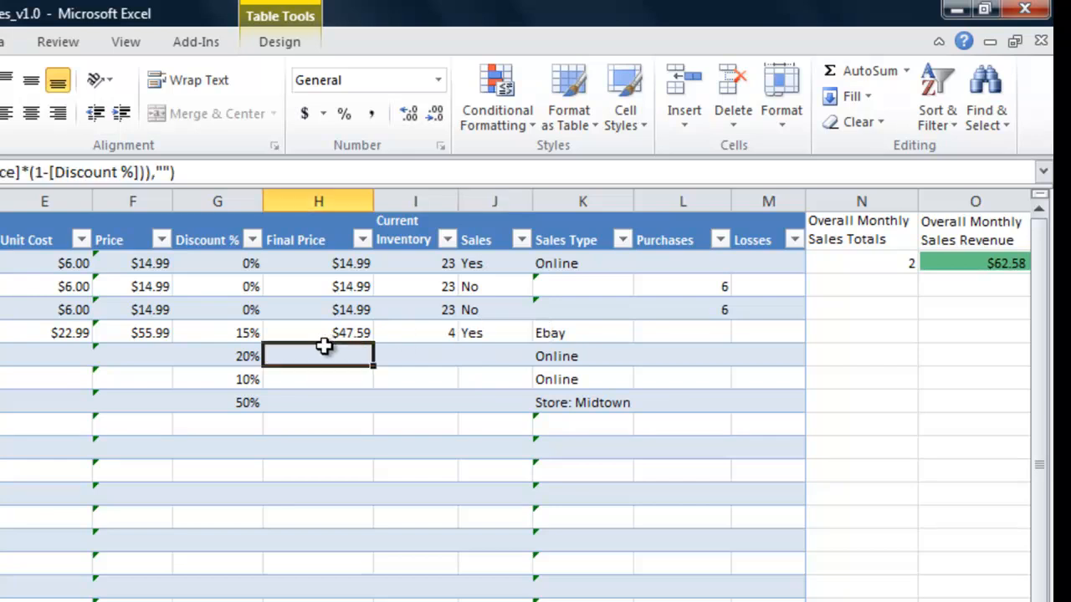
pyautogui.click(323, 337)
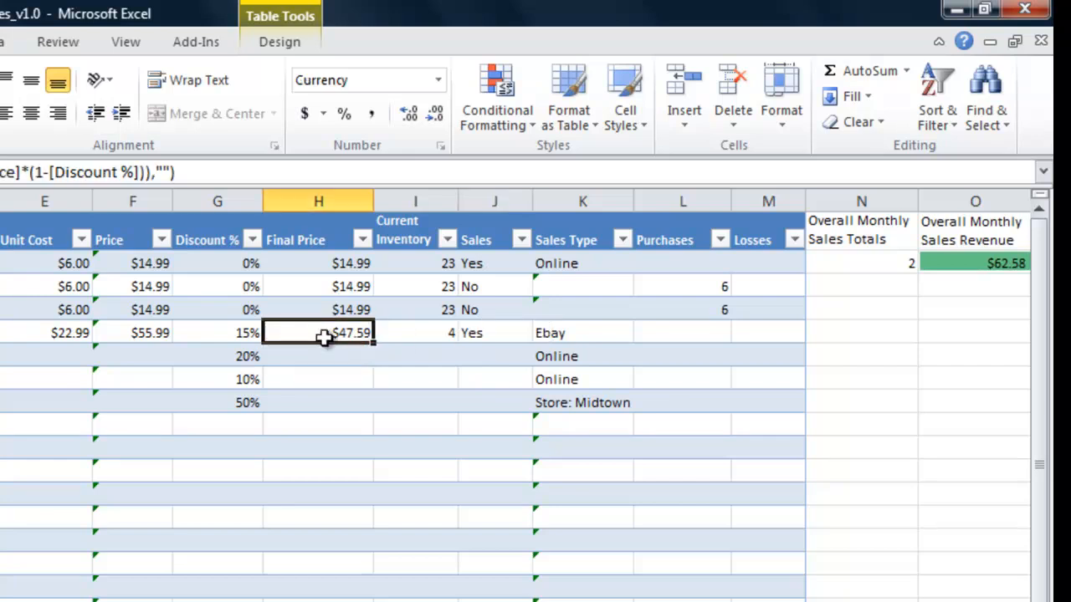
pyautogui.click(498, 335)
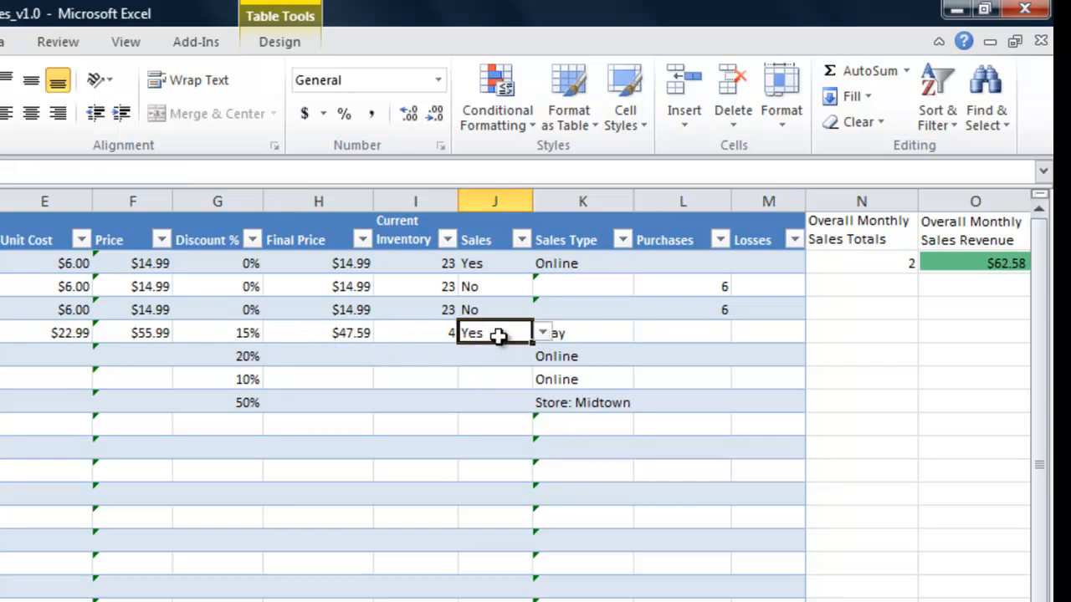
pyautogui.click(543, 334)
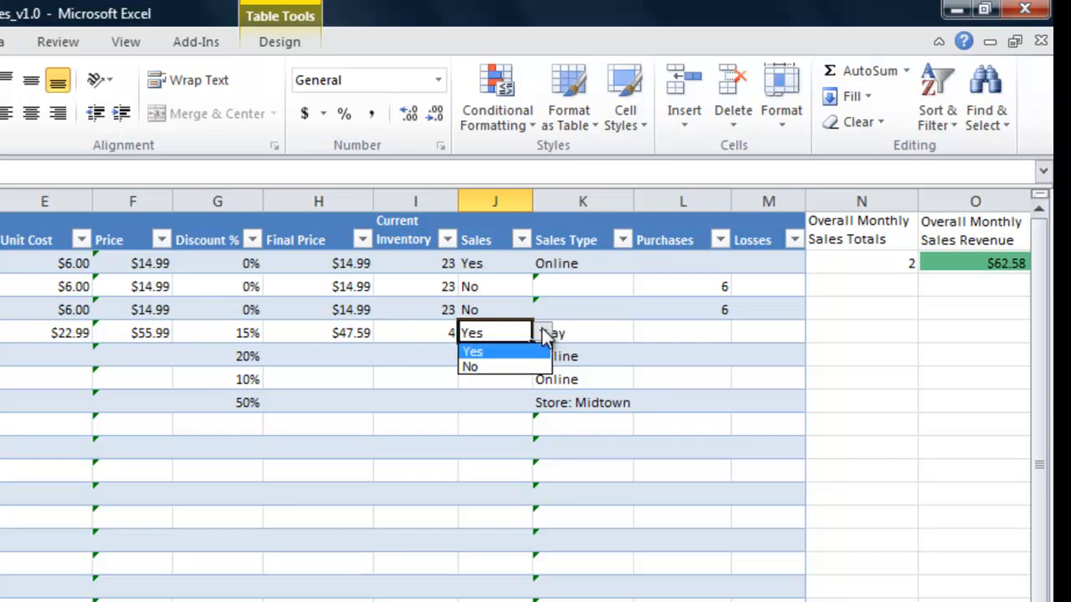
pyautogui.click(543, 335)
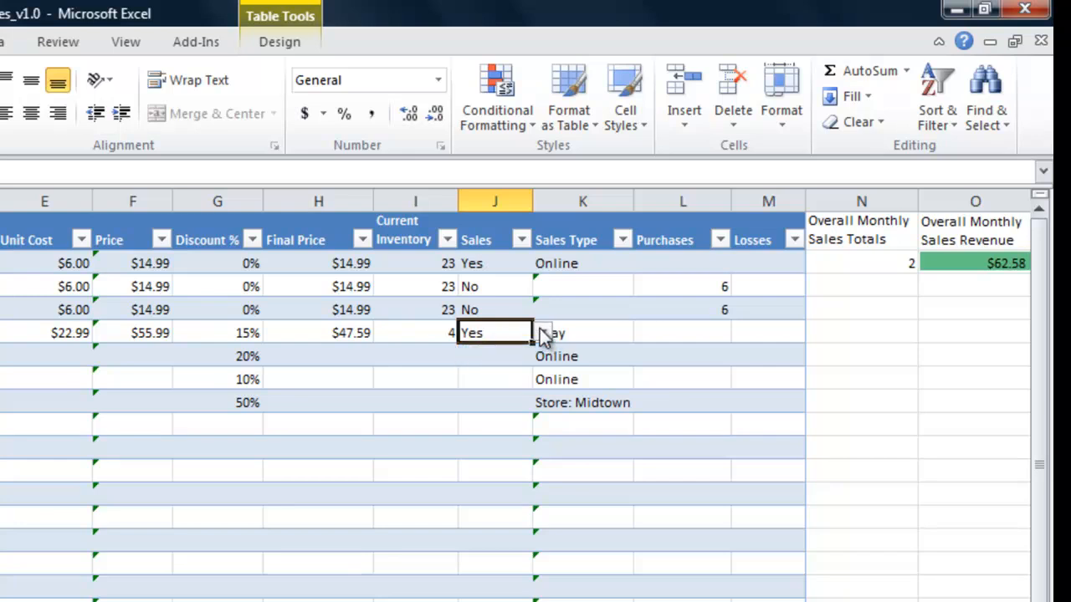
pyautogui.click(405, 333)
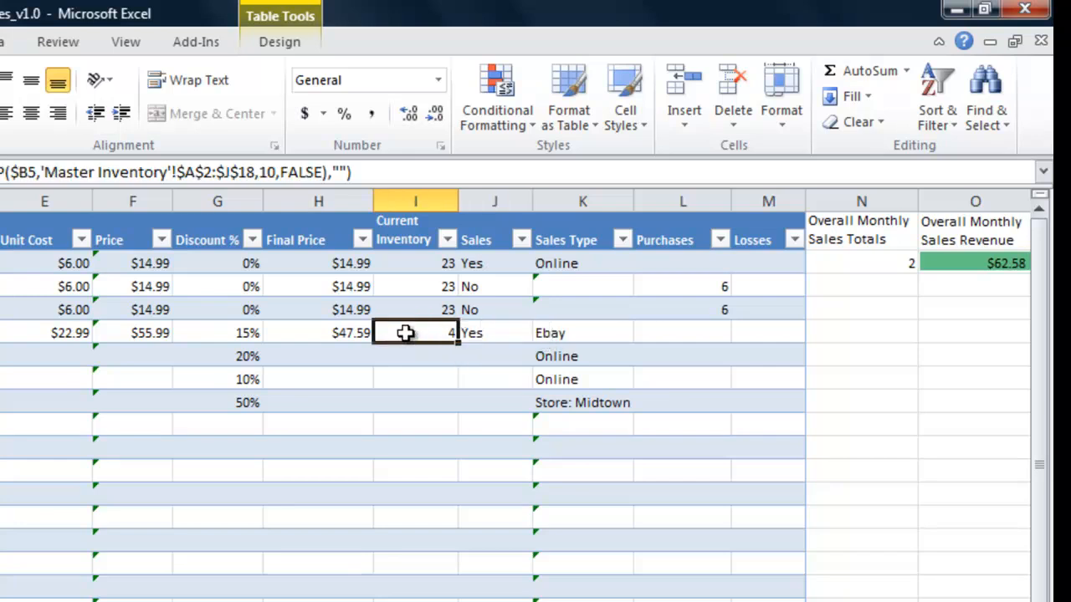
pyautogui.click(317, 336)
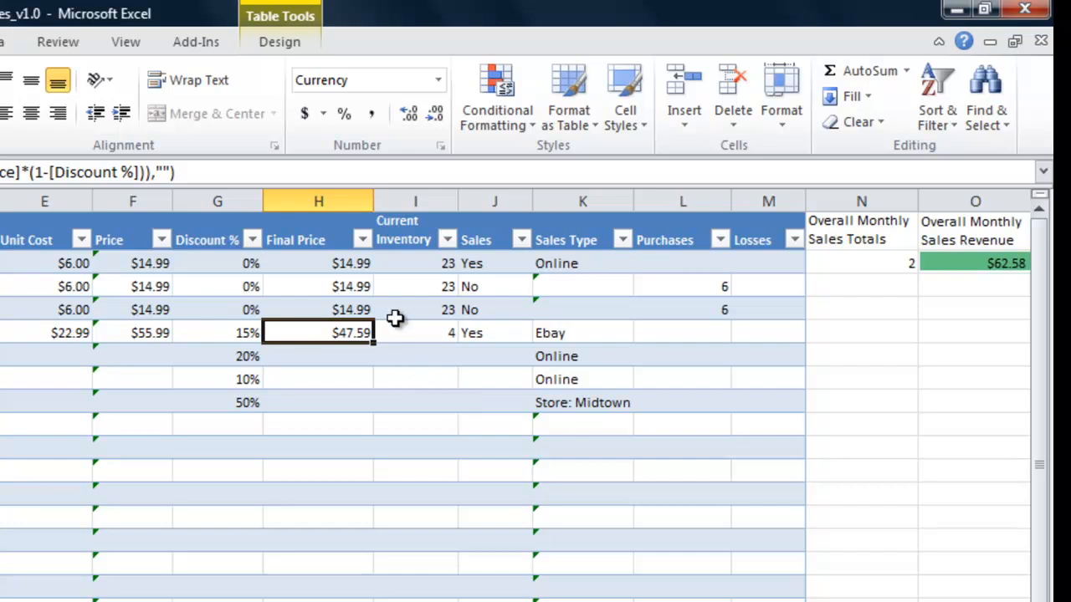
pyautogui.click(407, 333)
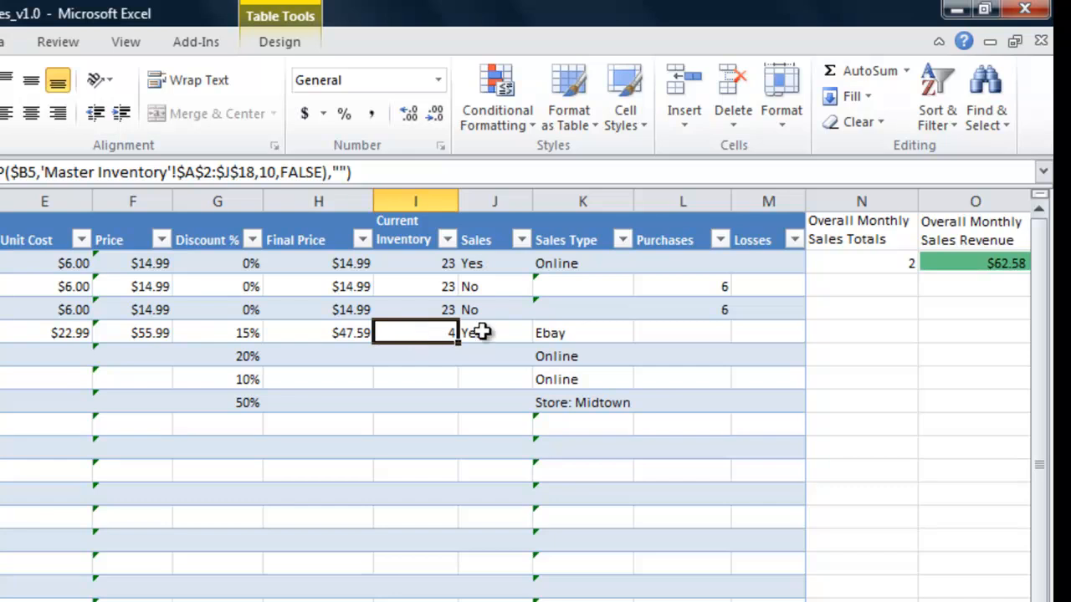
pyautogui.click(485, 332)
pyautogui.click(486, 264)
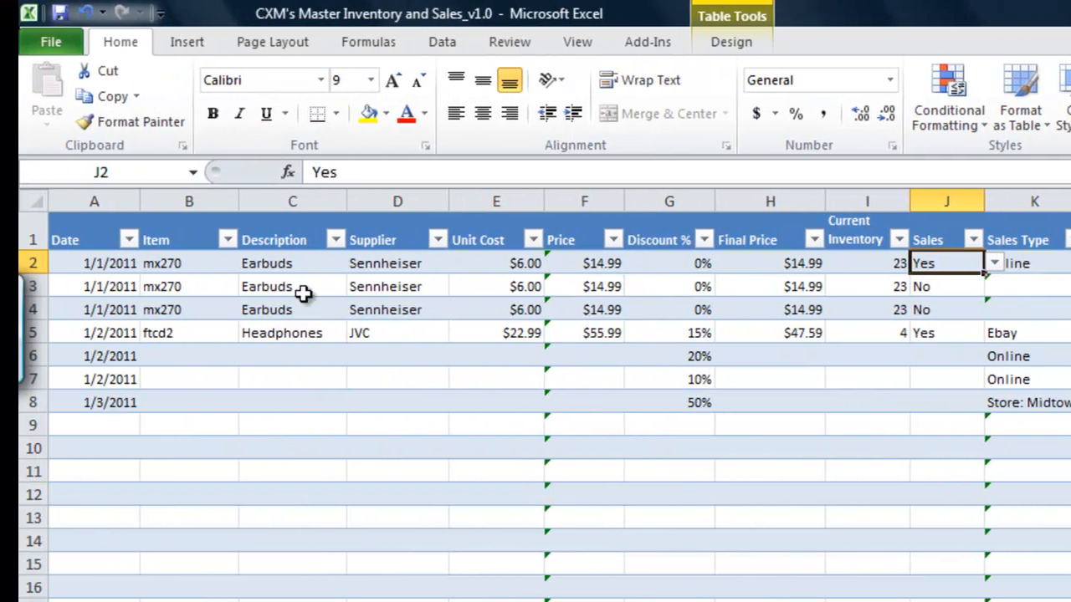
pyautogui.click(200, 262)
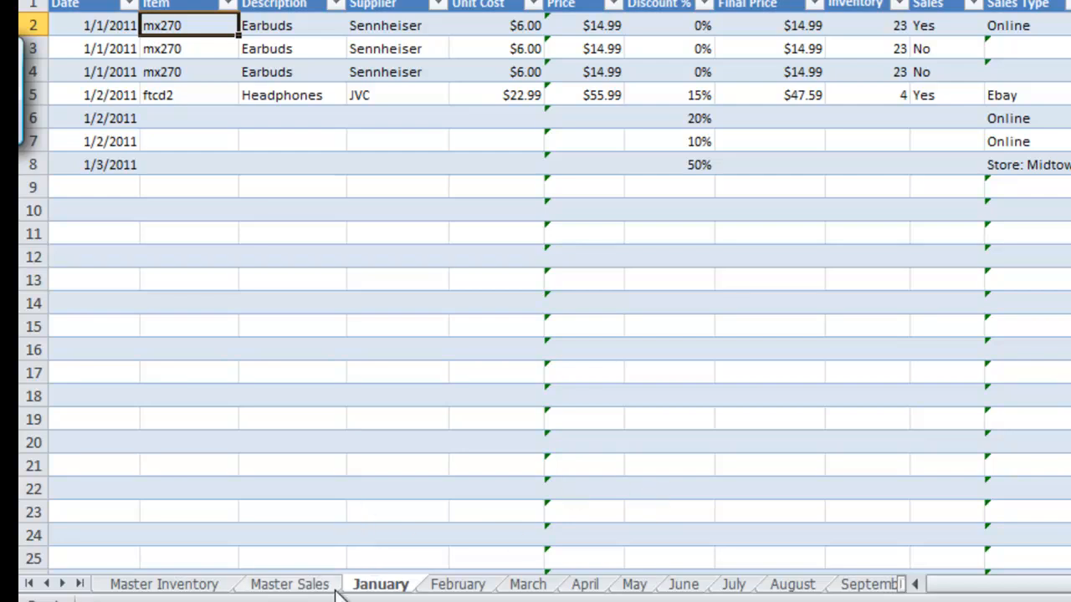
# - Check the overall distribution for Ebay, Online and Store: Midtown on the master sales sheet
pyautogui.click(289, 585)
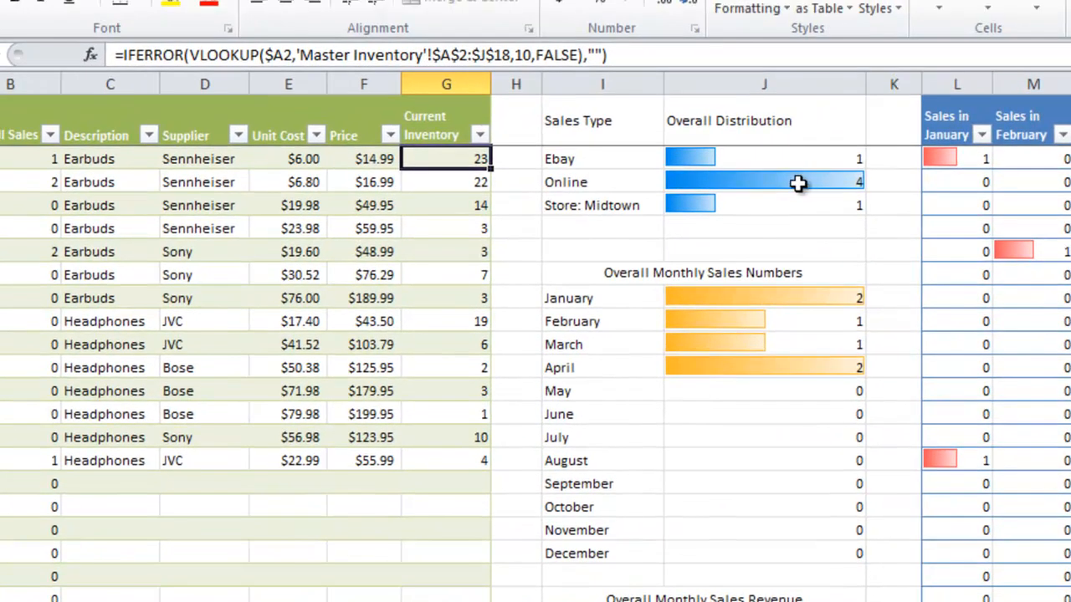
pyautogui.click(785, 157)
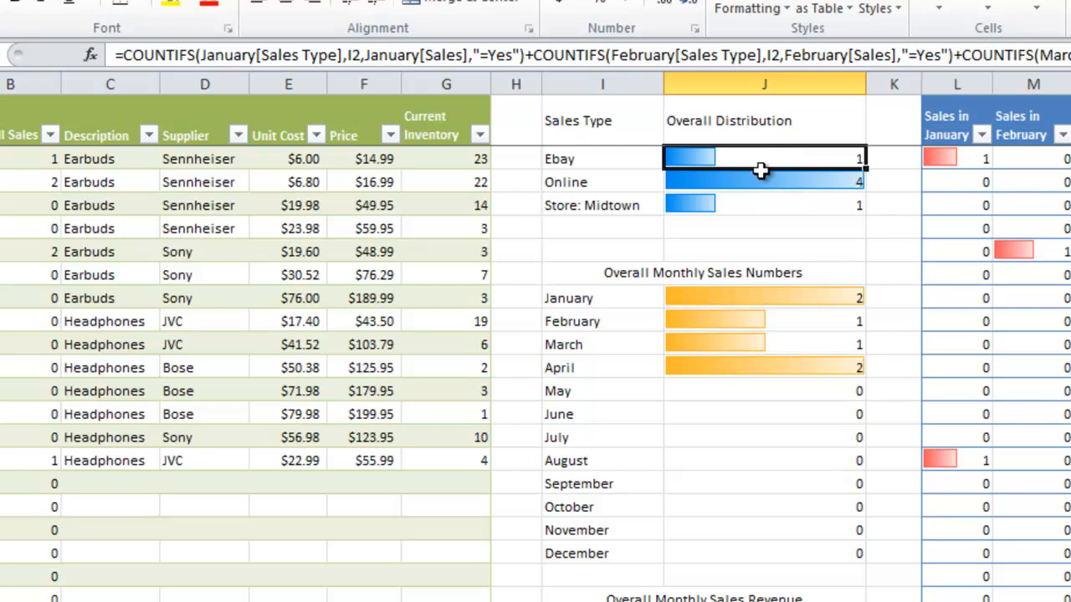
pyautogui.click(756, 180)
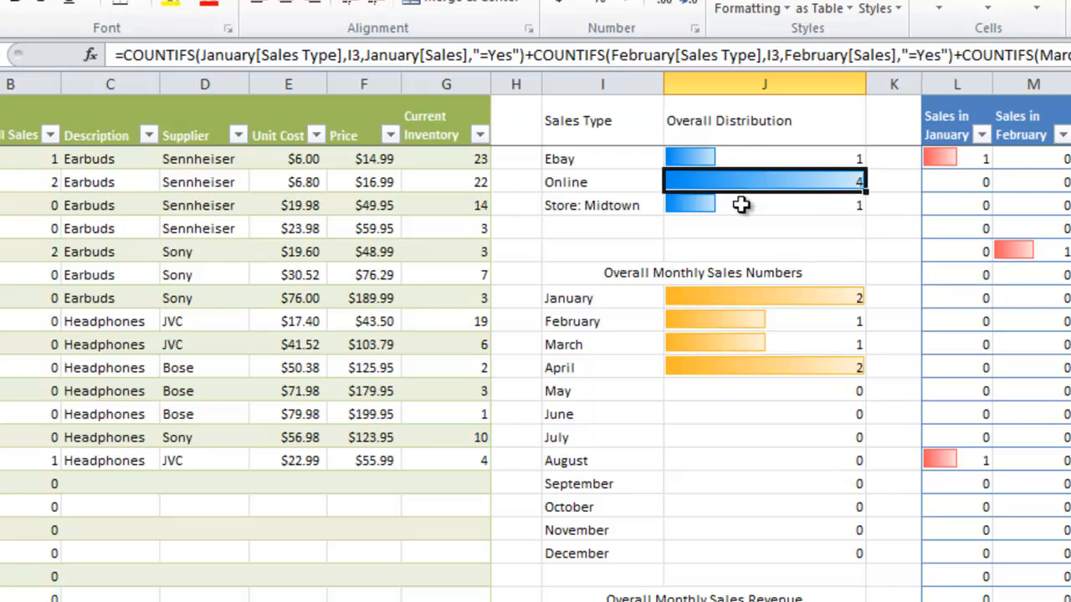
pyautogui.click(741, 205)
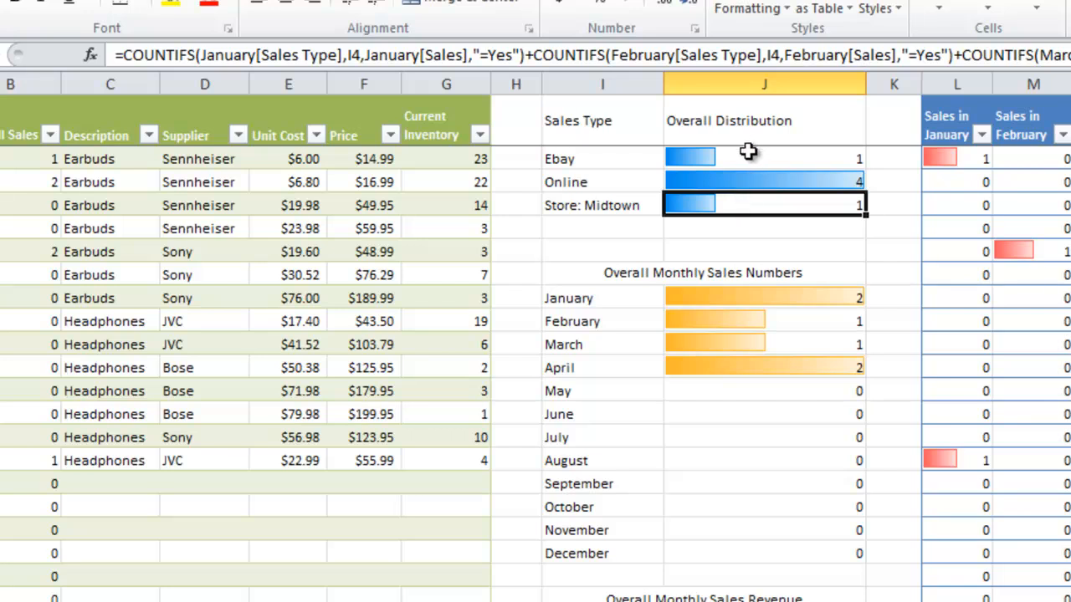
pyautogui.click(747, 151)
pyautogui.click(757, 196)
pyautogui.click(760, 158)
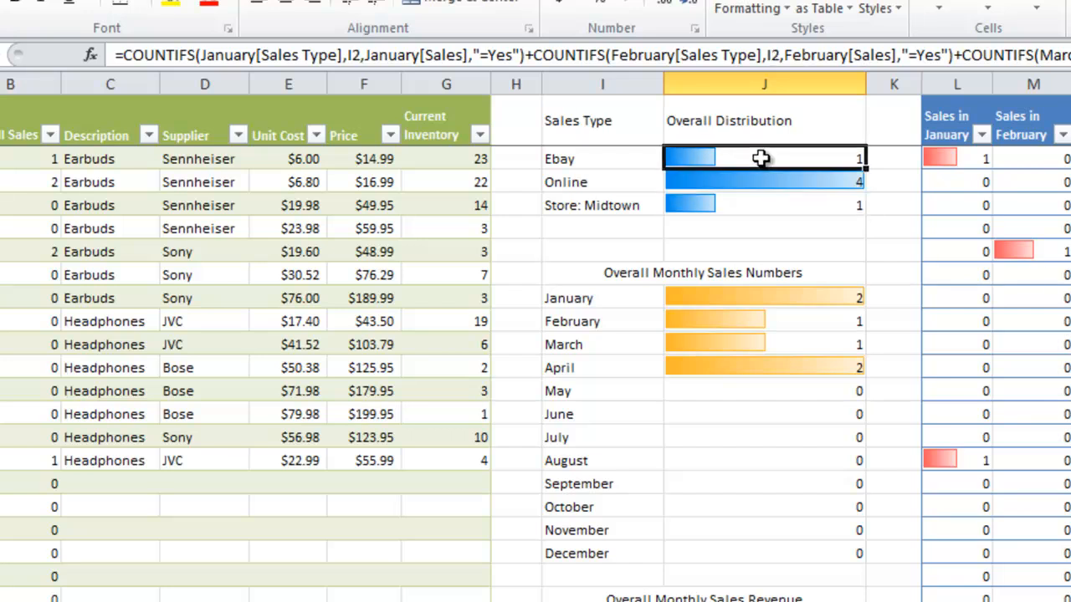
# - Check January's overall sales number, revenue and profits on the master sales sheet, along with the yearly totals
pyautogui.click(780, 302)
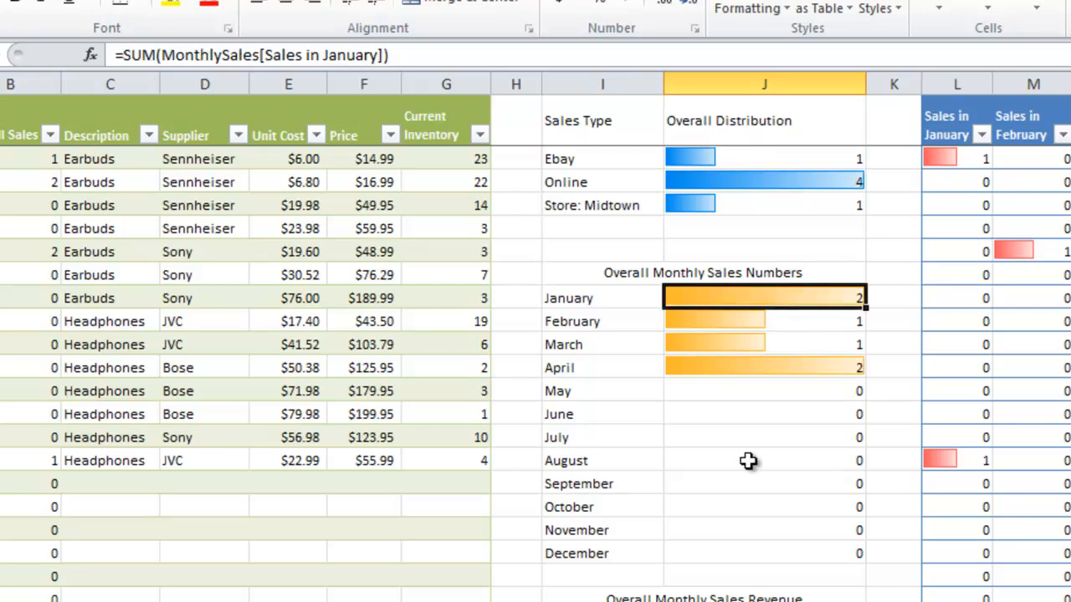
pyautogui.scroll(-2, 748, 461)
pyautogui.click(733, 483)
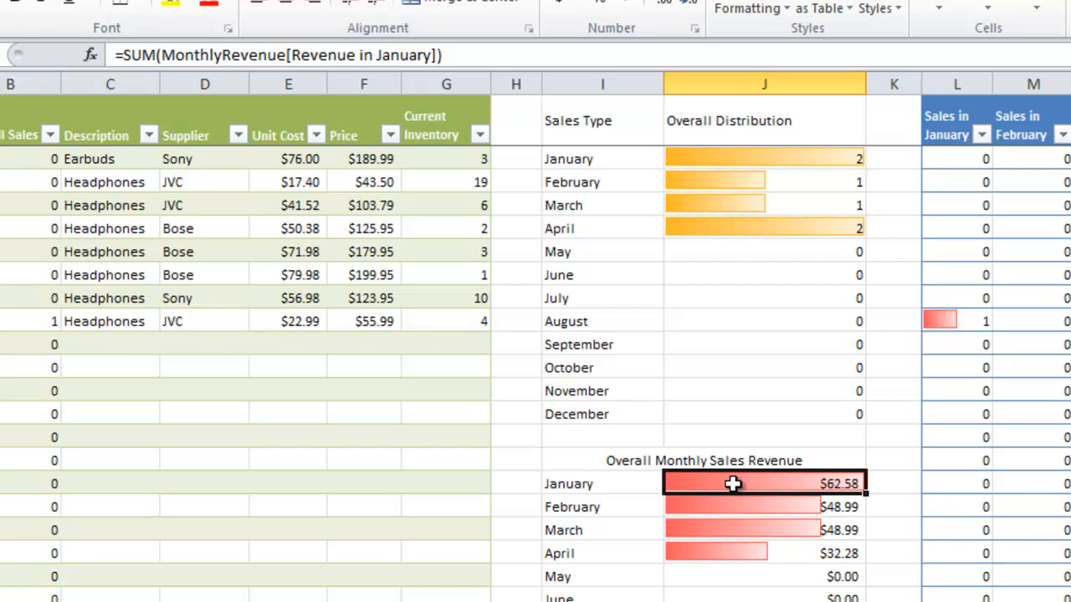
pyautogui.scroll(-3, 733, 484)
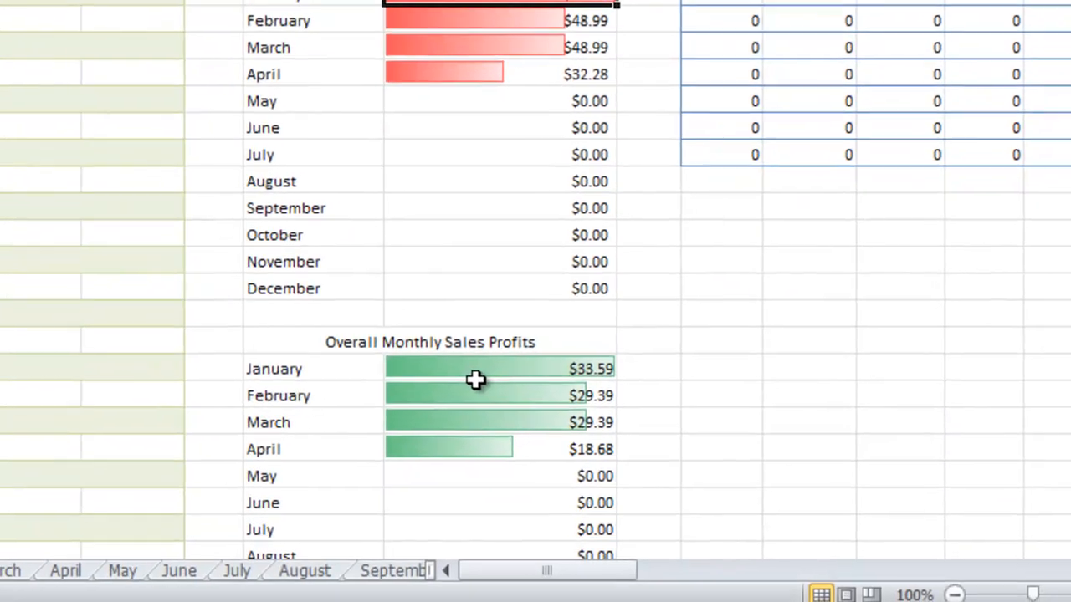
pyautogui.click(744, 597)
pyautogui.scroll(-5, 521, 167)
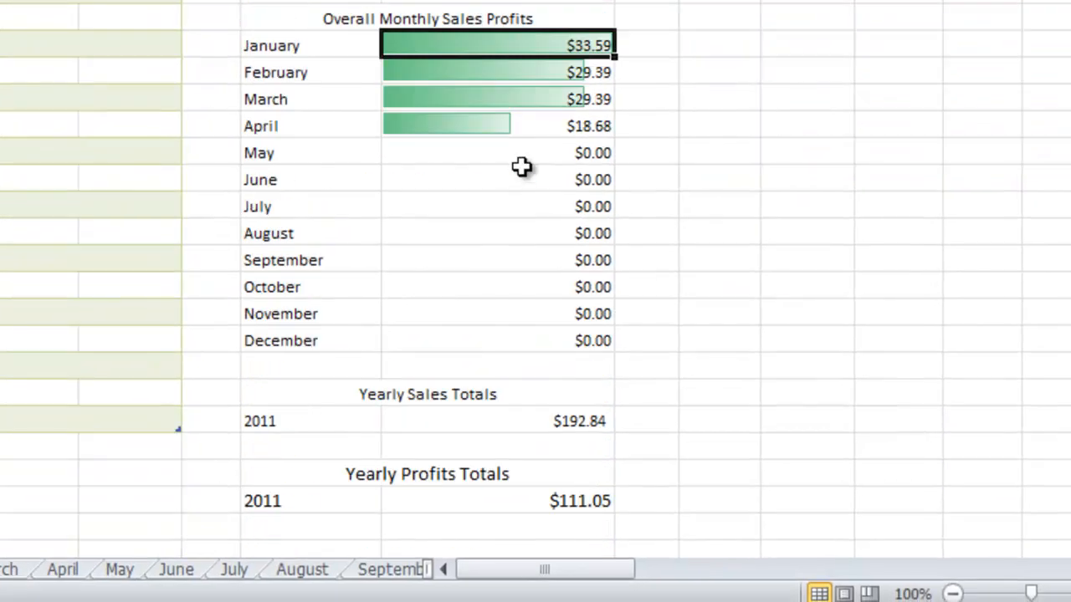
pyautogui.scroll(6, 521, 168)
pyautogui.scroll(5, 521, 168)
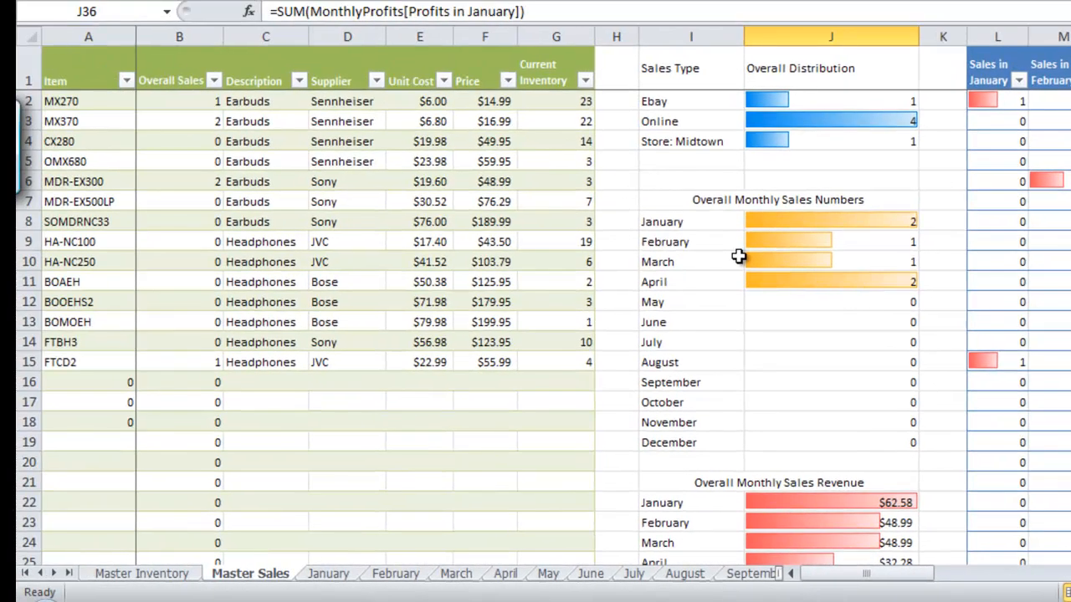
pyautogui.scroll(-1, 364, 146)
# - Set the discount to 10% for the mx270 sale in row 2 of the January table
pyautogui.click(328, 574)
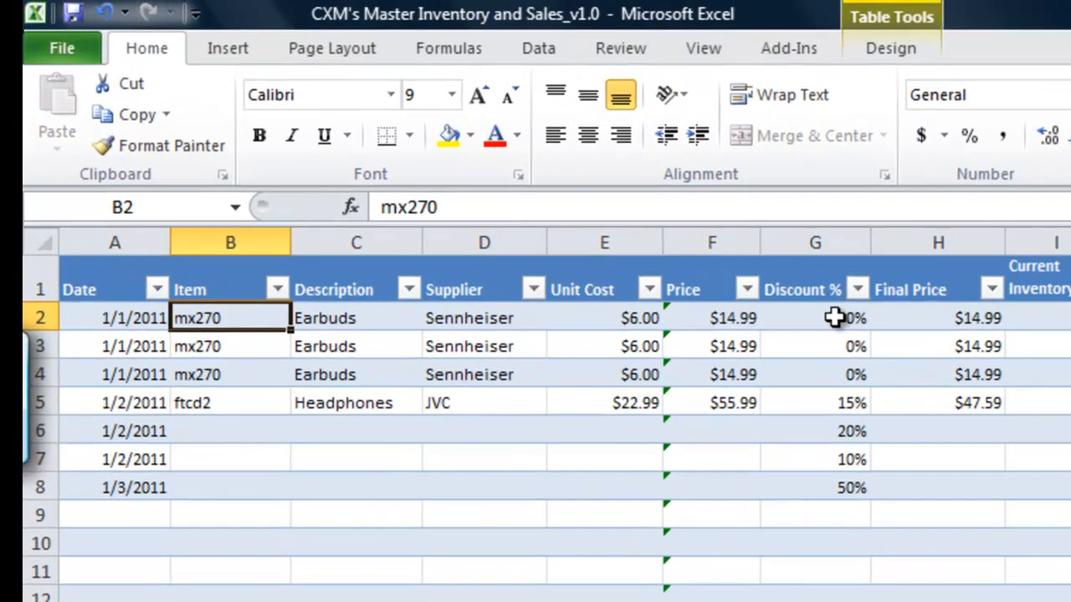
pyautogui.click(835, 317)
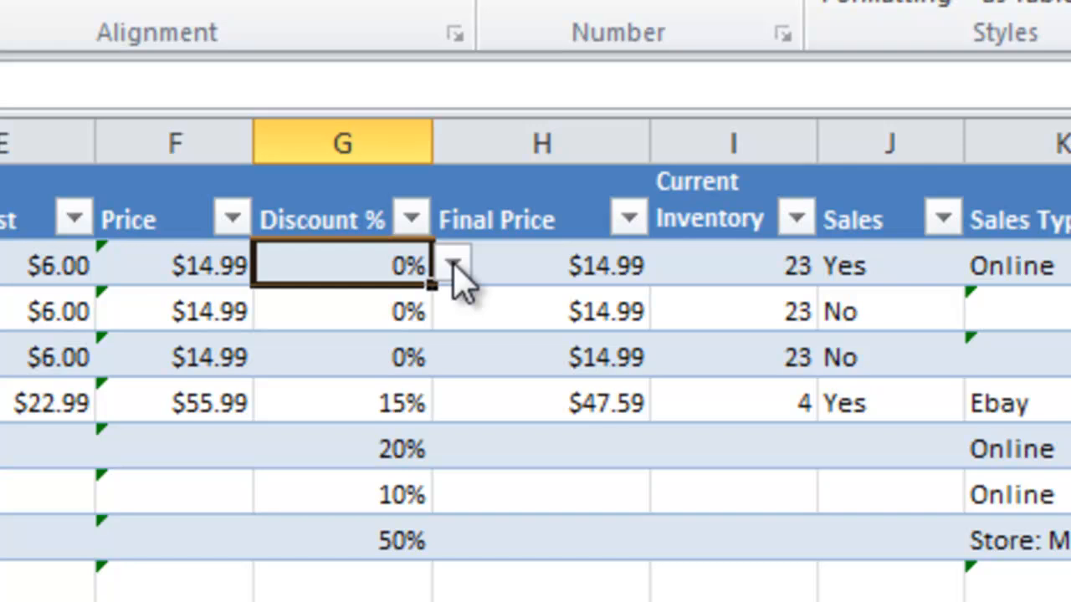
pyautogui.click(452, 264)
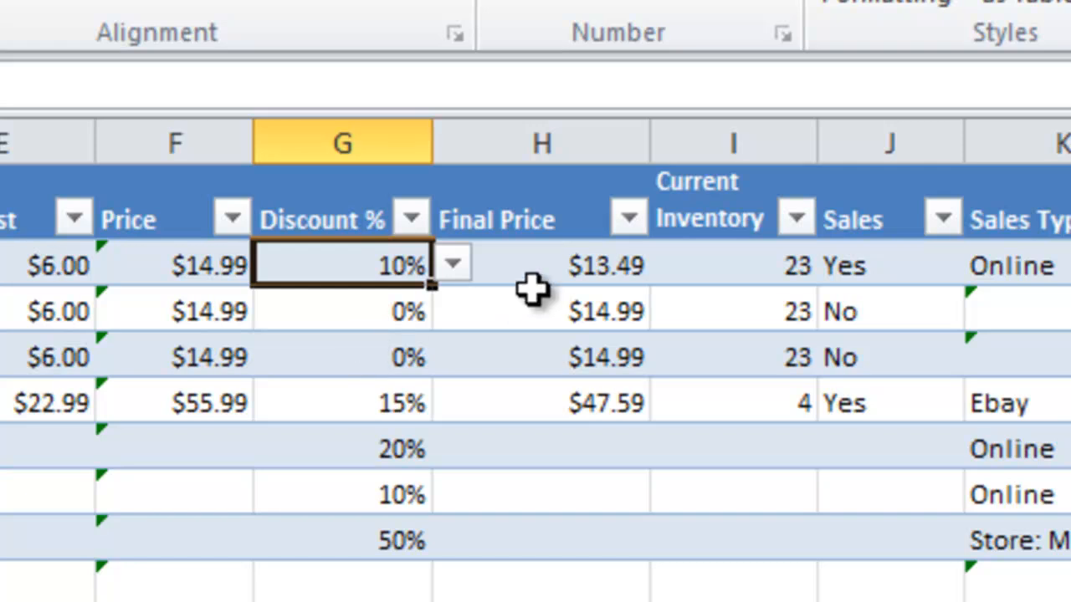
# - Check the final price formula of the mx270 sale in row 2 and set that sale's discount to 0%
pyautogui.click(564, 268)
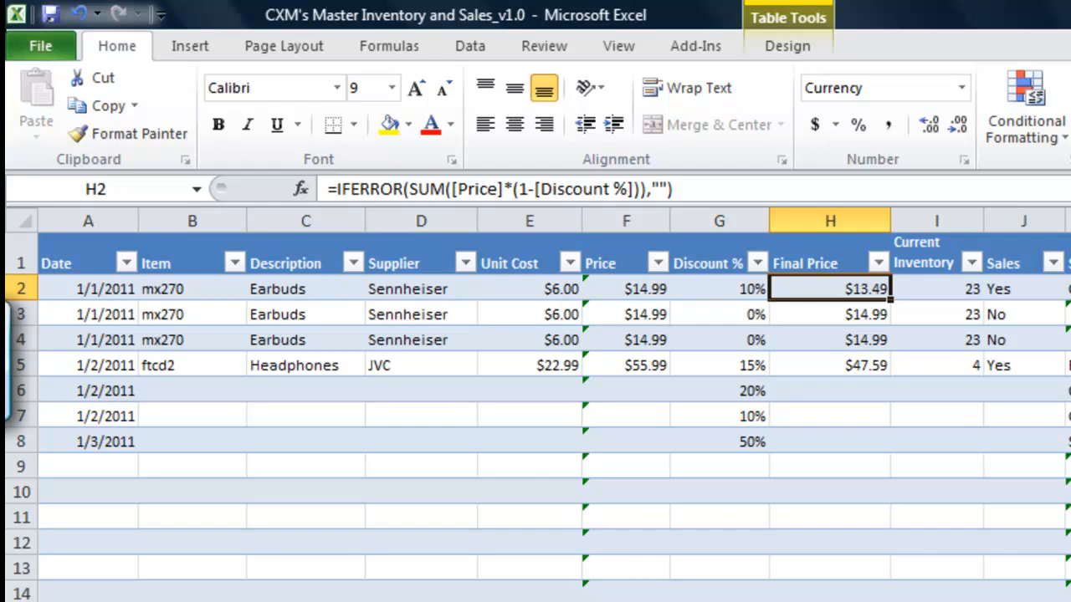
pyautogui.hscroll(3, 535, 401)
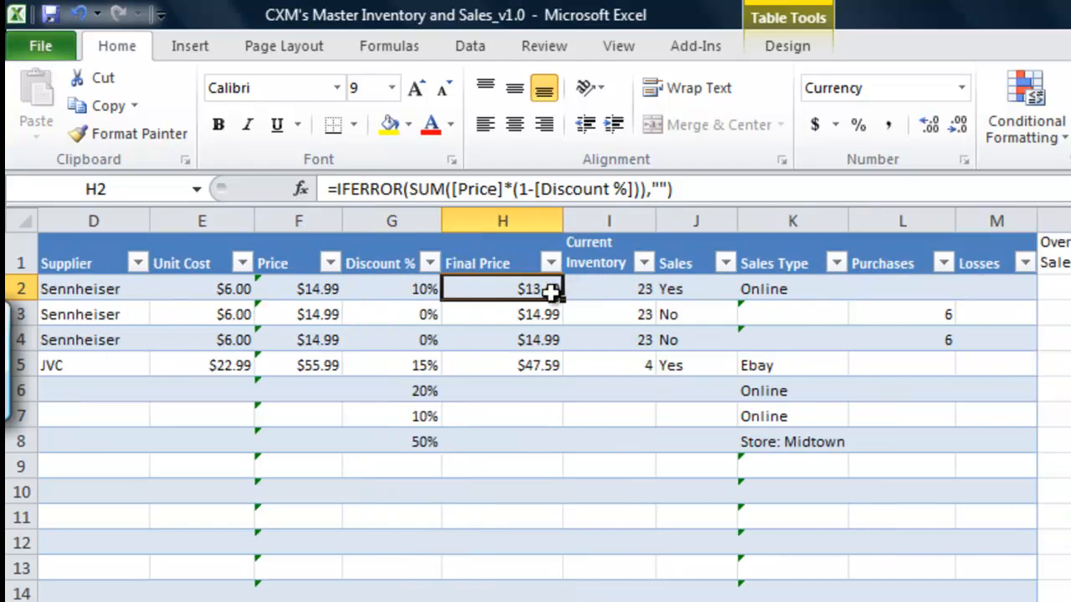
pyautogui.click(407, 289)
pyautogui.click(452, 288)
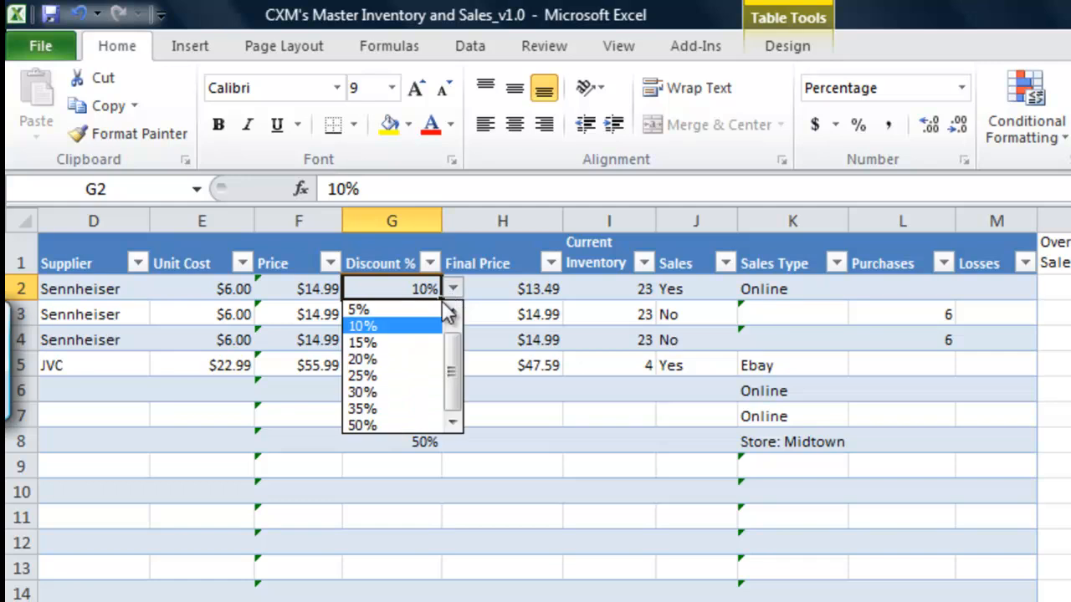
pyautogui.click(451, 311)
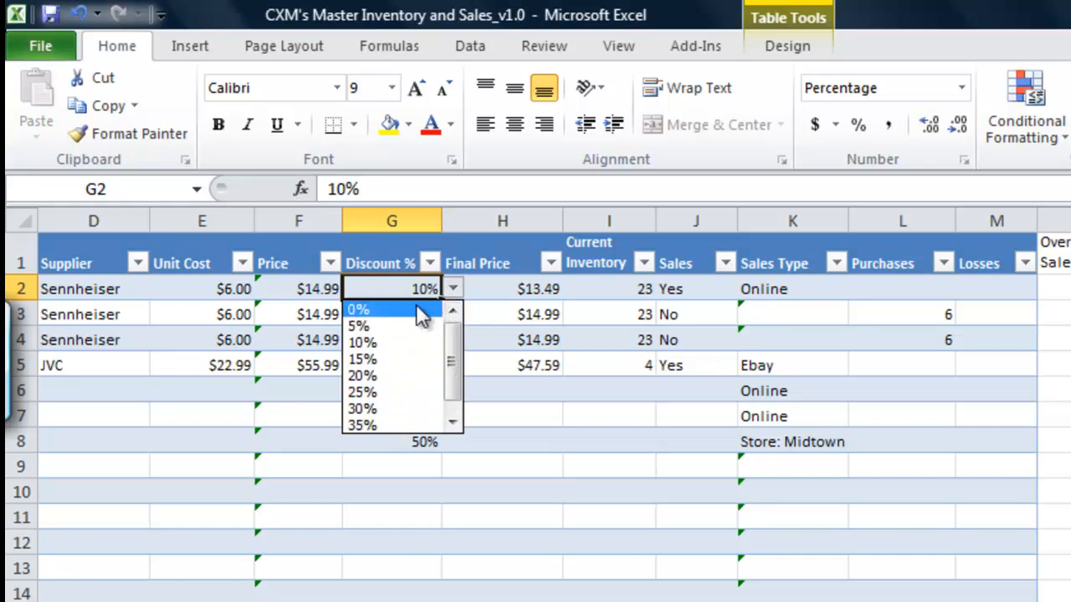
pyautogui.click(418, 311)
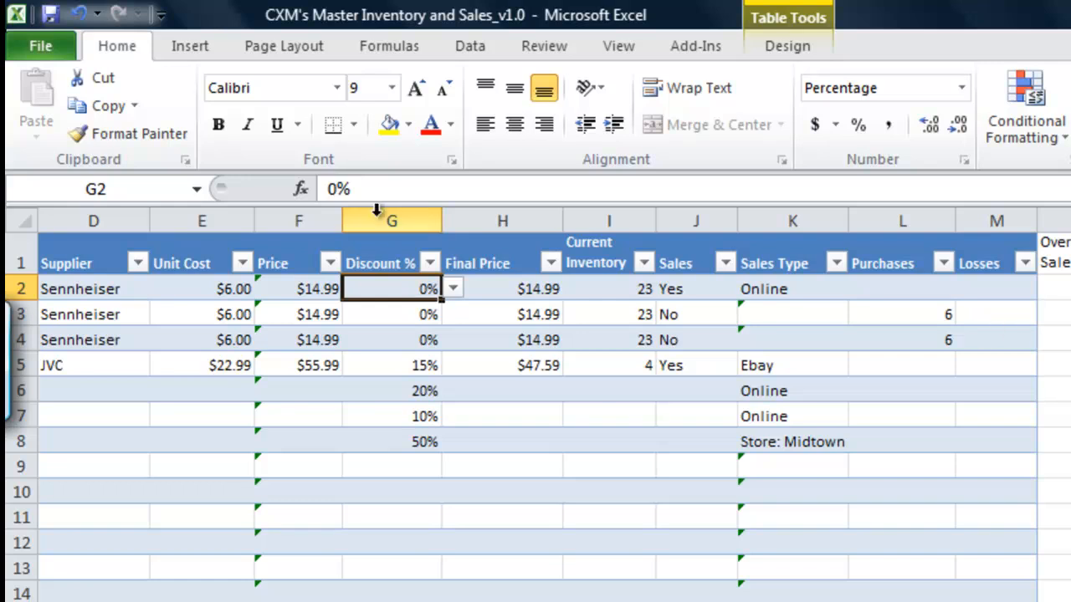
# - Set the discount of the mx270 sale in row 2 to 30%
pyautogui.click(452, 289)
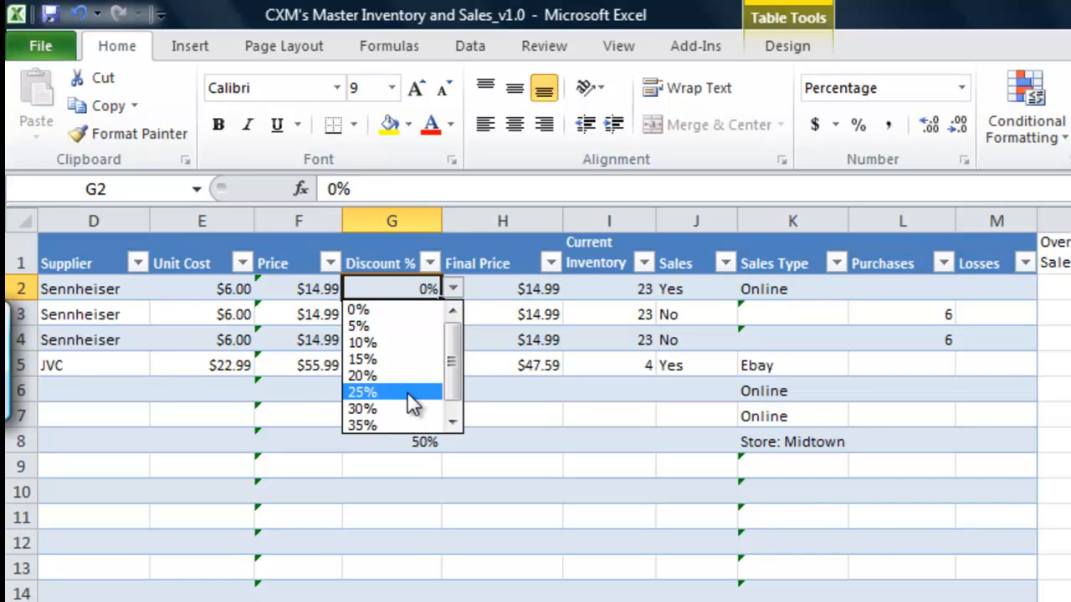
pyautogui.moveTo(448, 388); pyautogui.dragTo(447, 413)
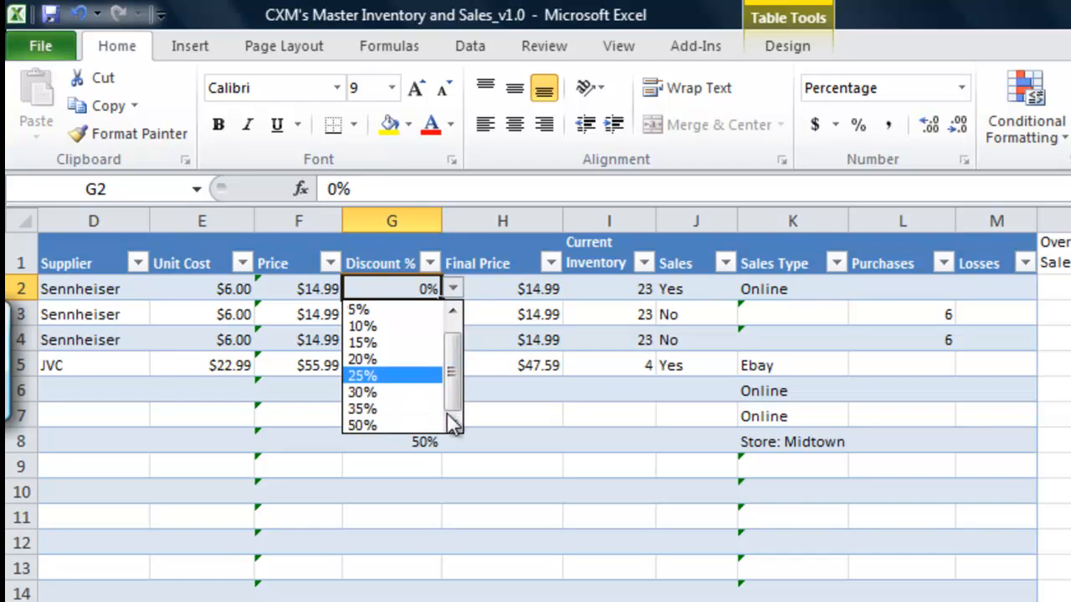
pyautogui.click(391, 390)
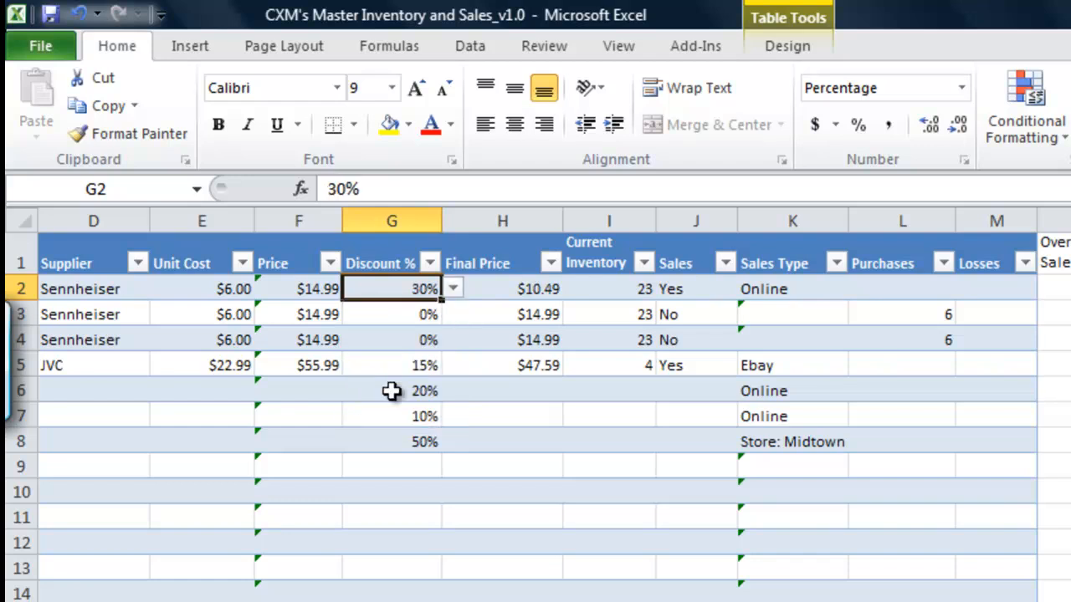
# - Return the row 2 mx270 discount to 0% and check its final price
pyautogui.click(453, 289)
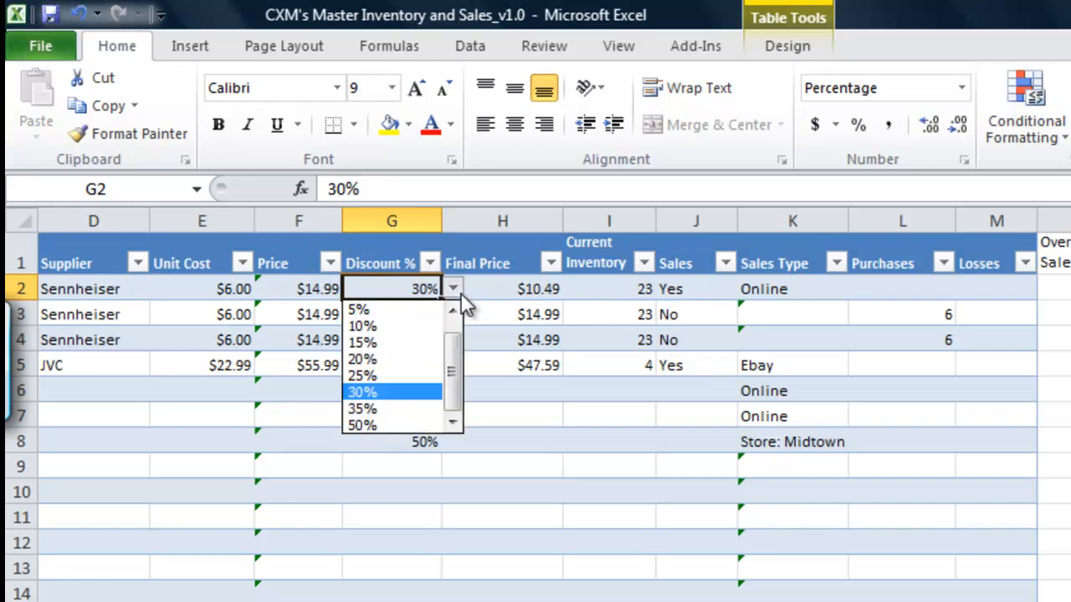
pyautogui.click(453, 310)
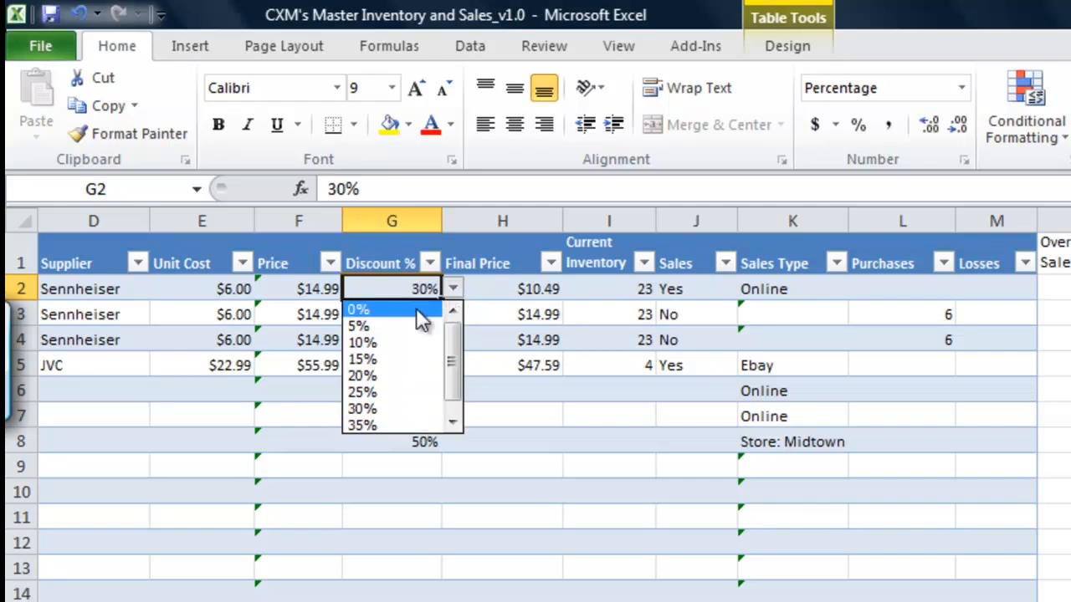
pyautogui.click(416, 309)
pyautogui.click(531, 299)
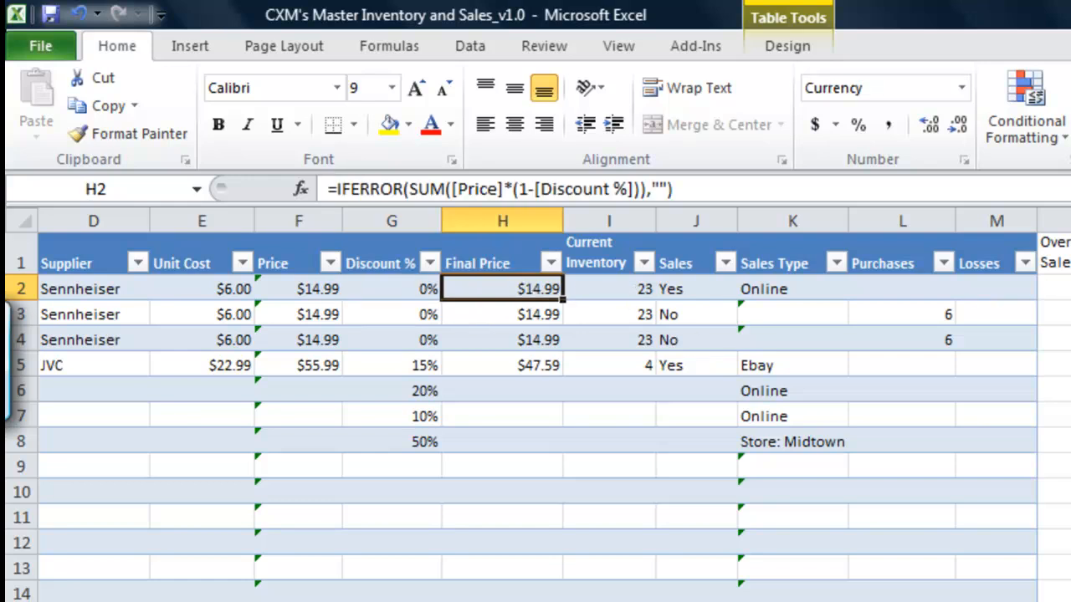
pyautogui.hscroll(-3, 535, 401)
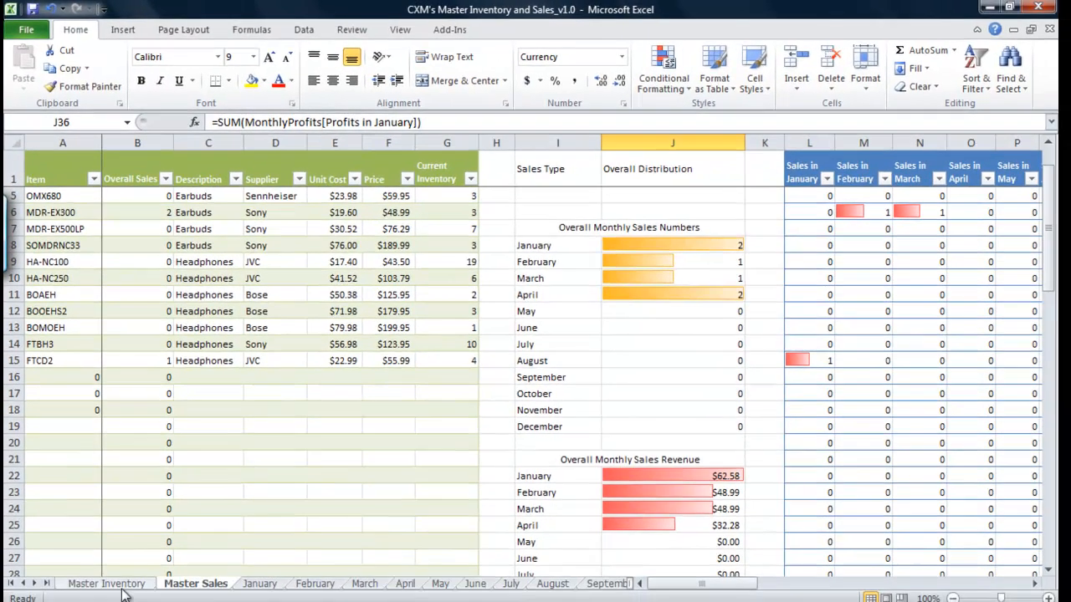
# - On the master inventory sheet, check the first empty item row and the sales, purchases, losses and current inventory of MX270
pyautogui.click(117, 584)
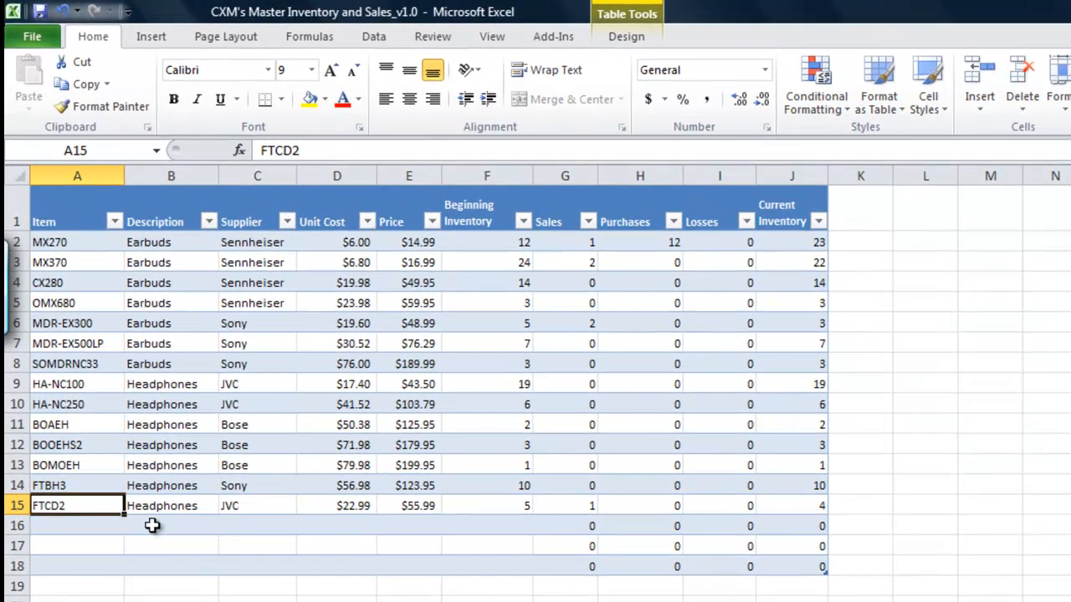
pyautogui.click(152, 526)
pyautogui.click(91, 525)
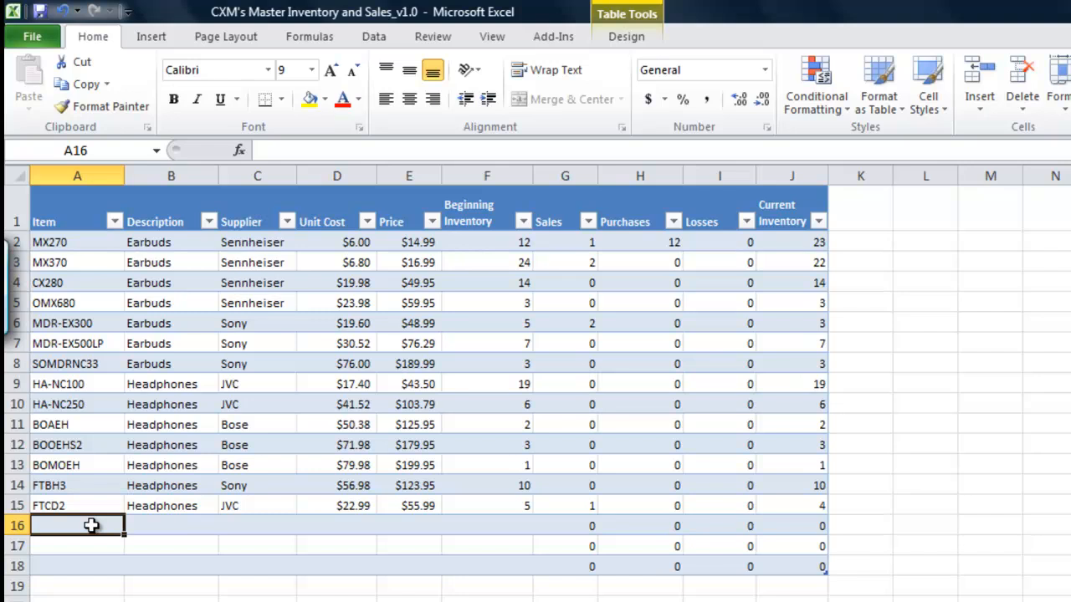
pyautogui.click(557, 242)
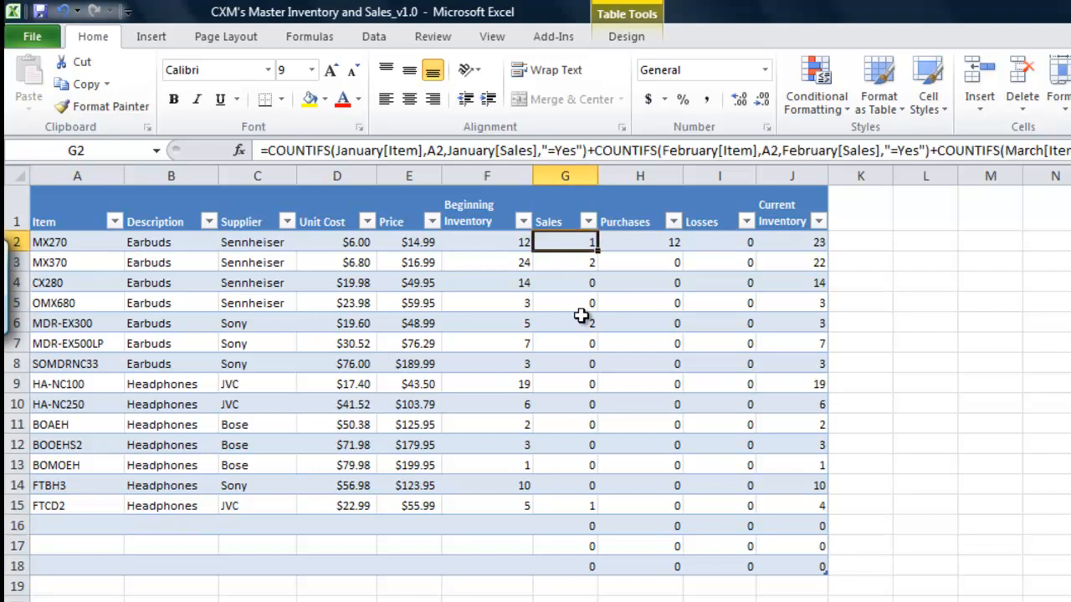
pyautogui.click(635, 249)
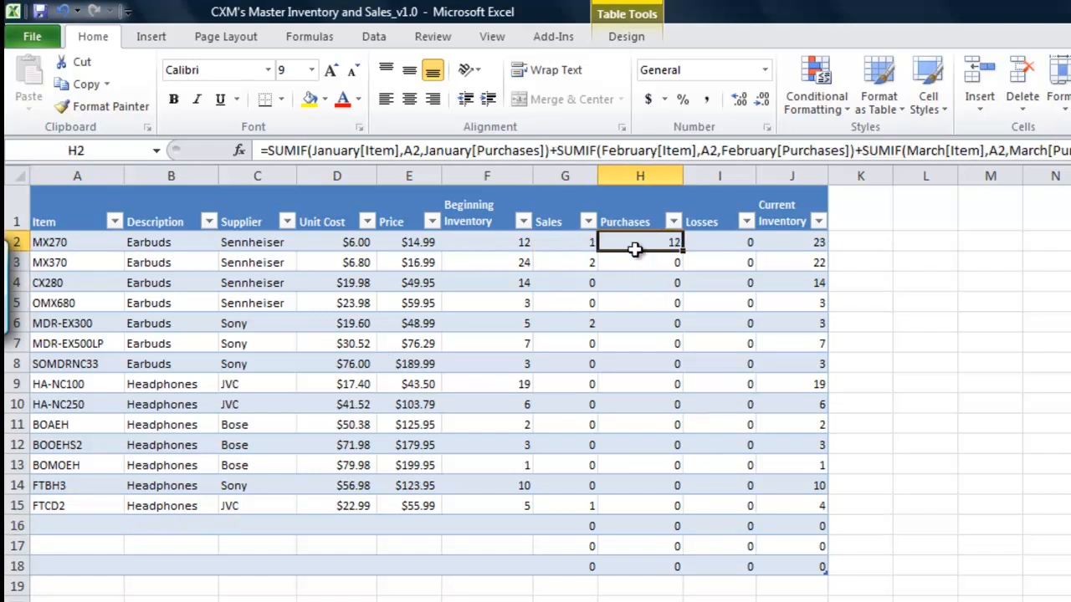
pyautogui.click(699, 247)
pyautogui.click(771, 239)
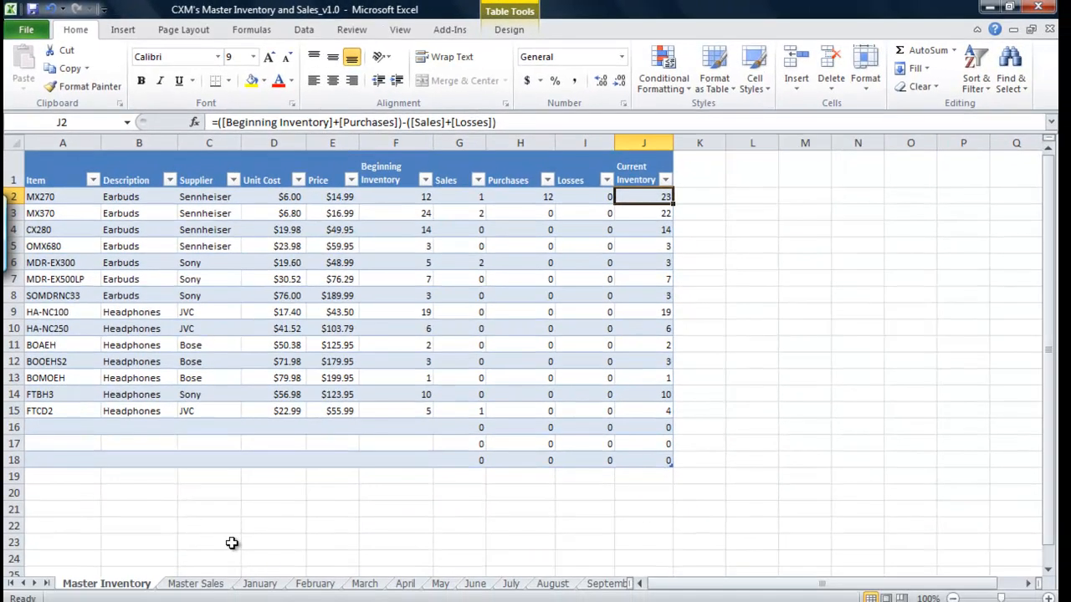
# - Review the master sales, January and master inventory sheets in turn, finishing on the master inventory table
pyautogui.click(202, 584)
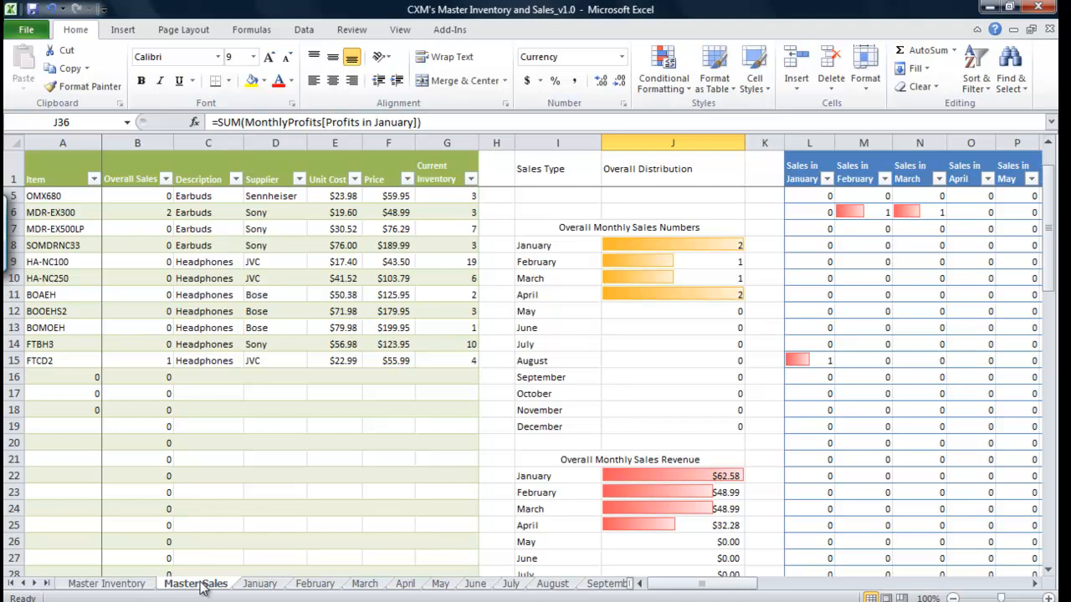
pyautogui.click(117, 584)
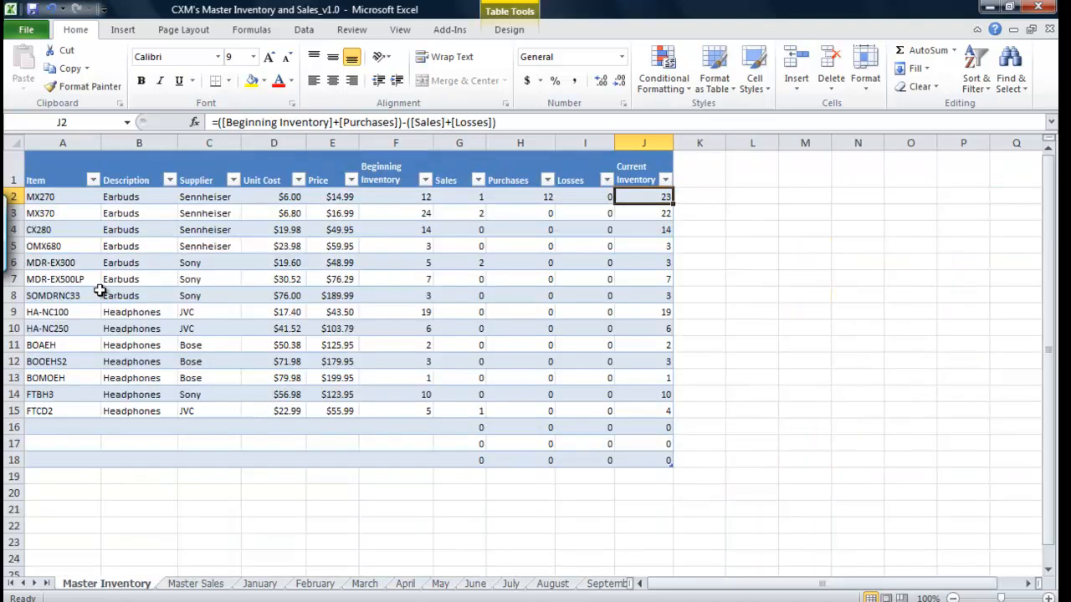
pyautogui.click(266, 584)
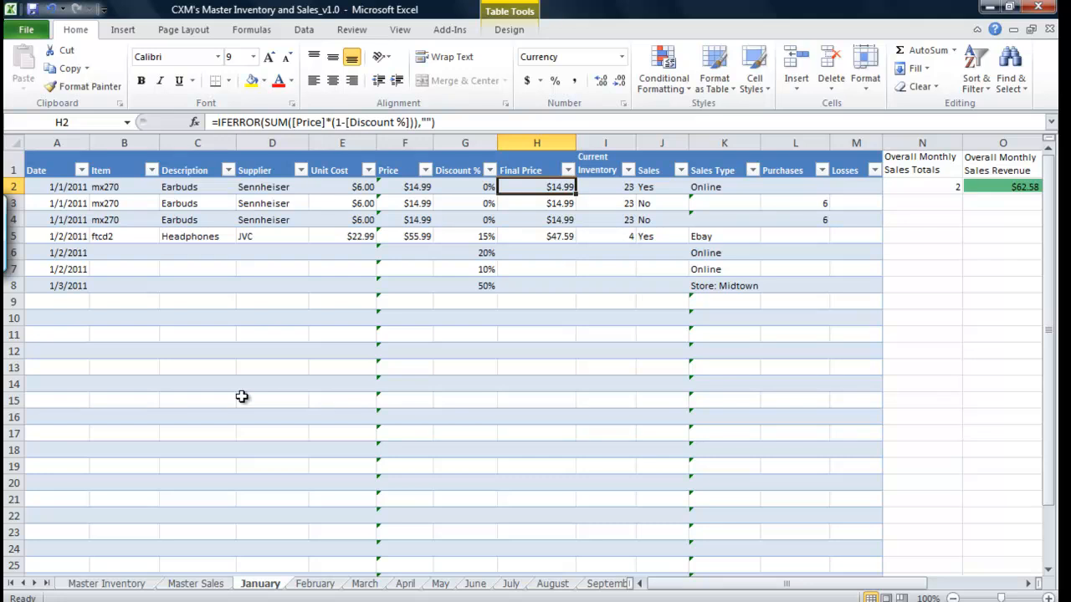
pyautogui.scroll(-5, 296, 362)
pyautogui.scroll(5, 298, 361)
pyautogui.click(180, 583)
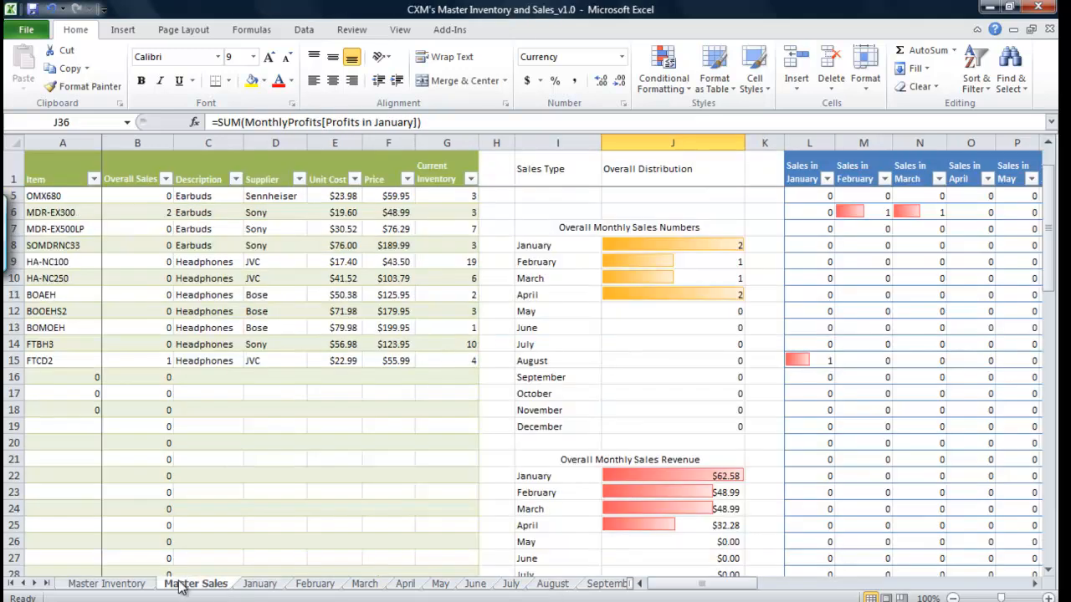
pyautogui.click(128, 584)
pyautogui.scroll(-5, 272, 269)
pyautogui.scroll(5, 273, 269)
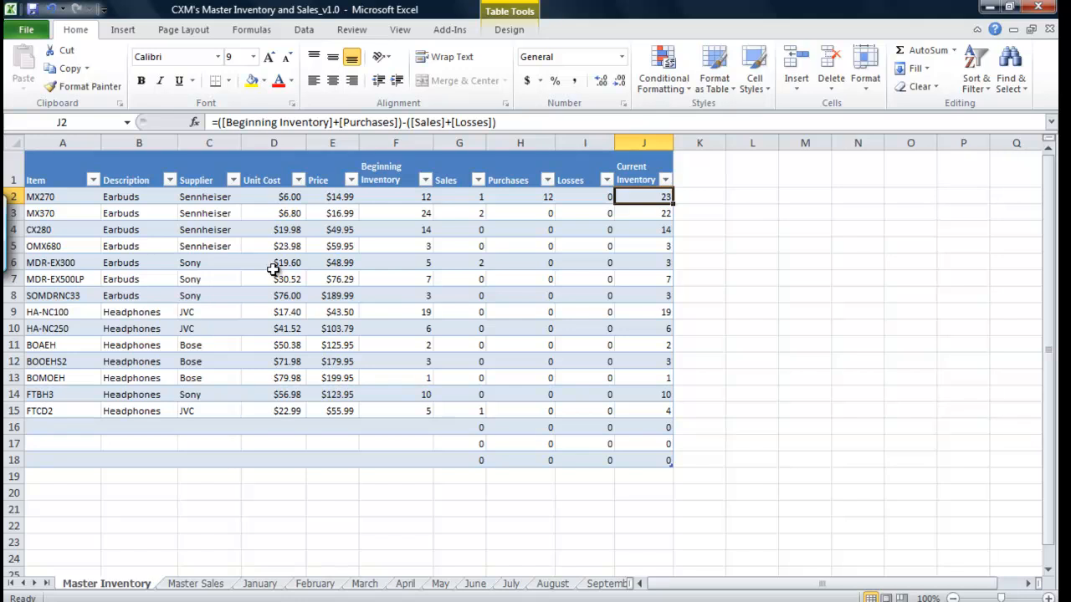